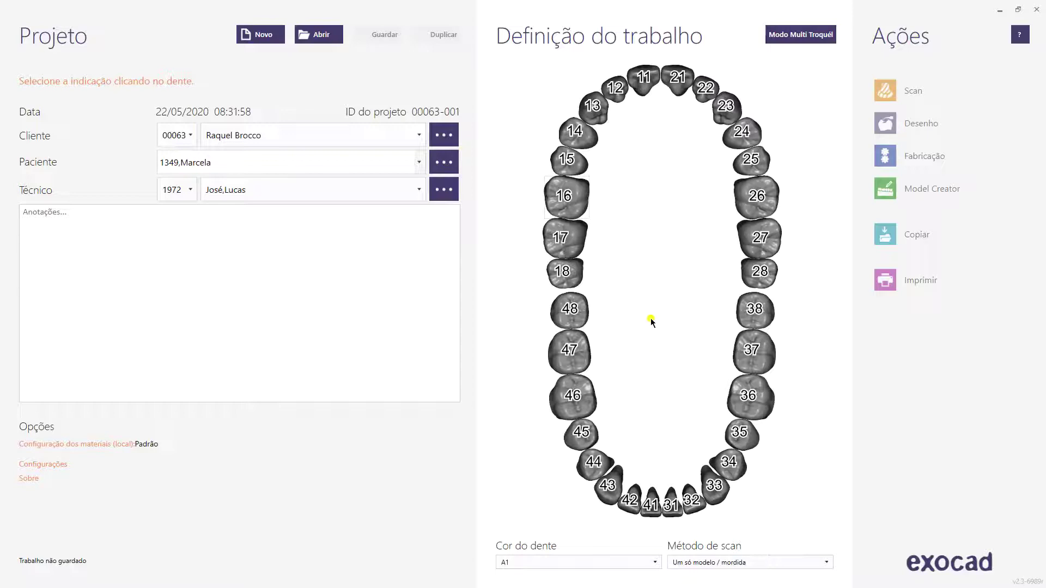
Step: Define tooth 15 as an inlay made of wax (Cera)
left_click(564, 162)
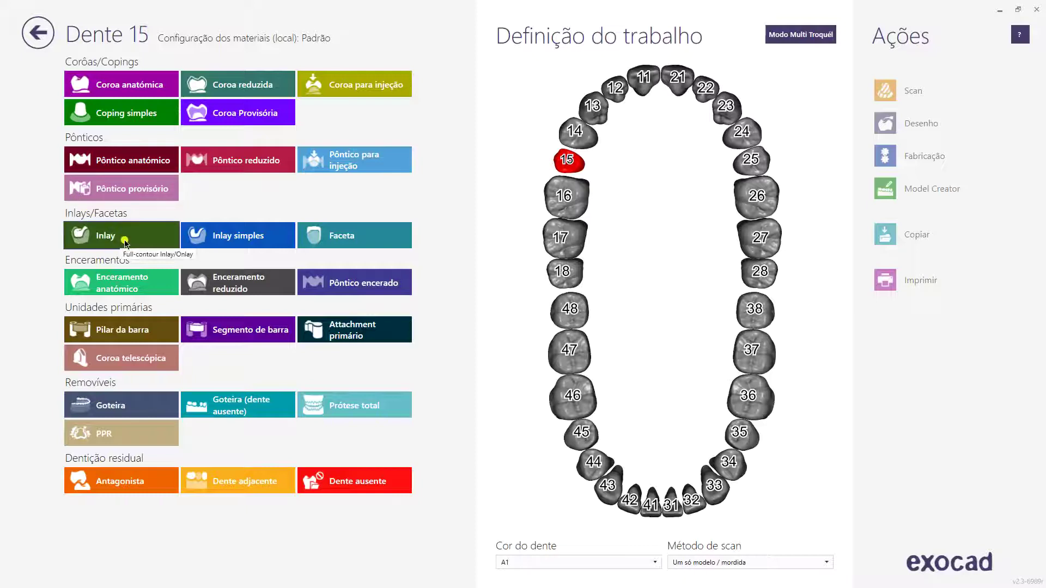
left_click(125, 243)
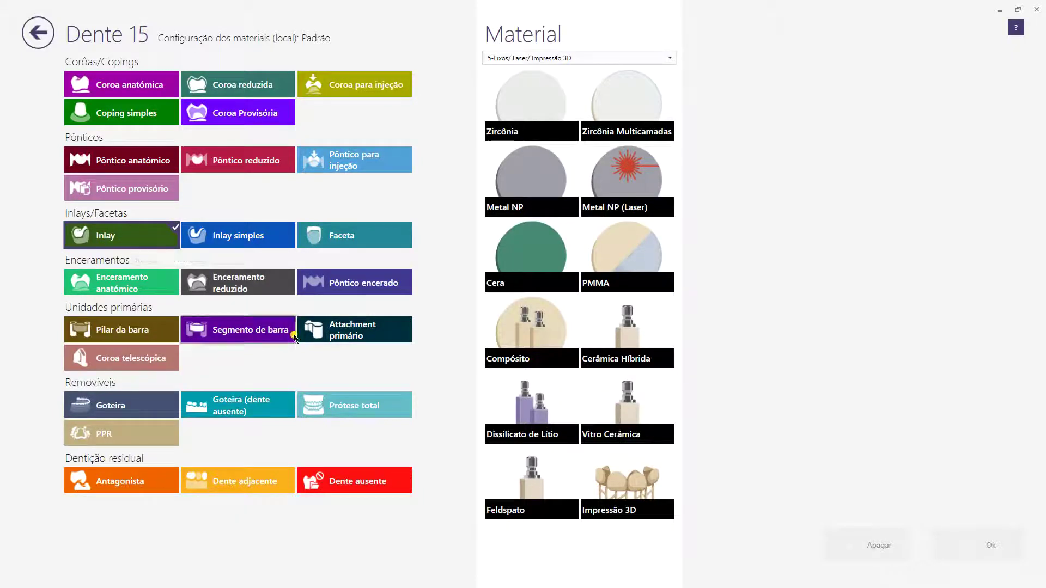
left_click(531, 262)
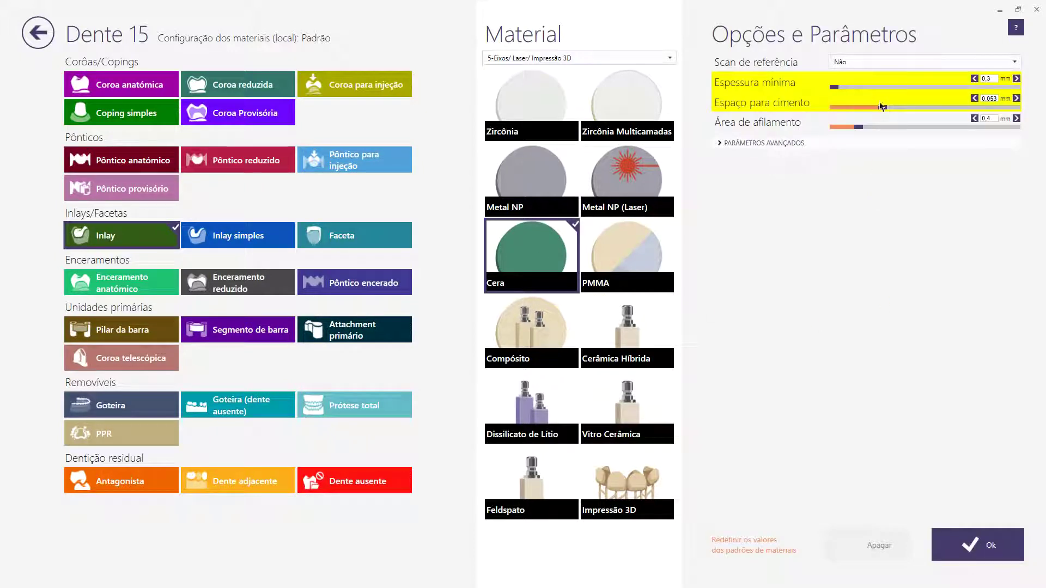
left_click(978, 545)
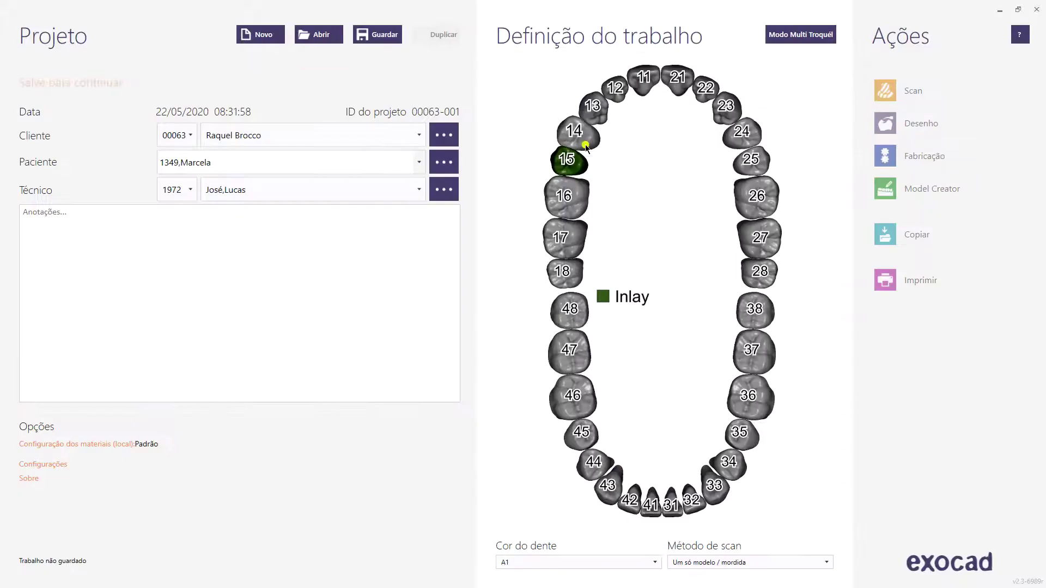
Step: Mark teeth 14 and 16 as adjacent teeth and save the project
left_click(585, 145)
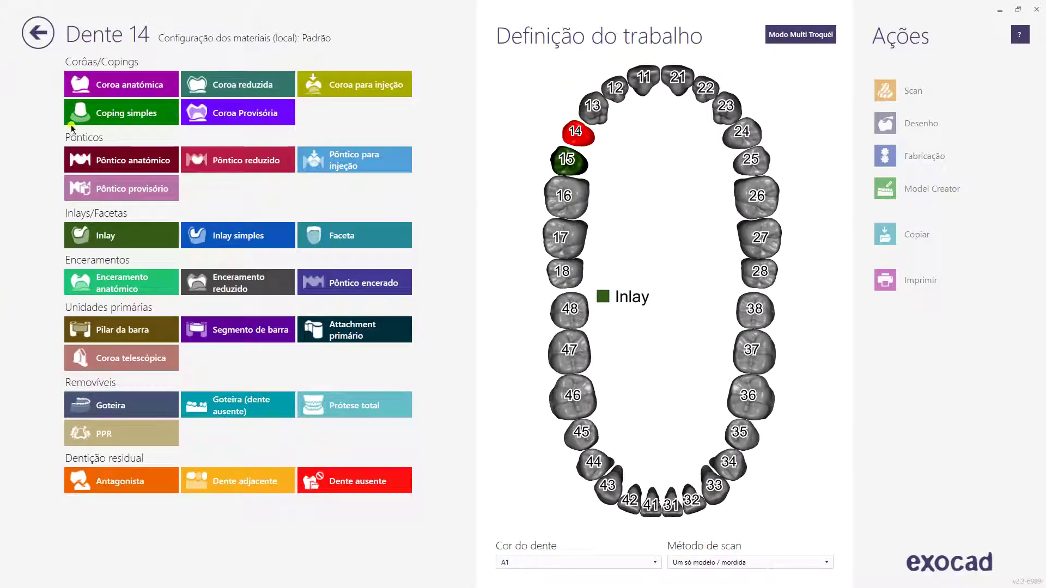
left_click(228, 475)
left_click(946, 554)
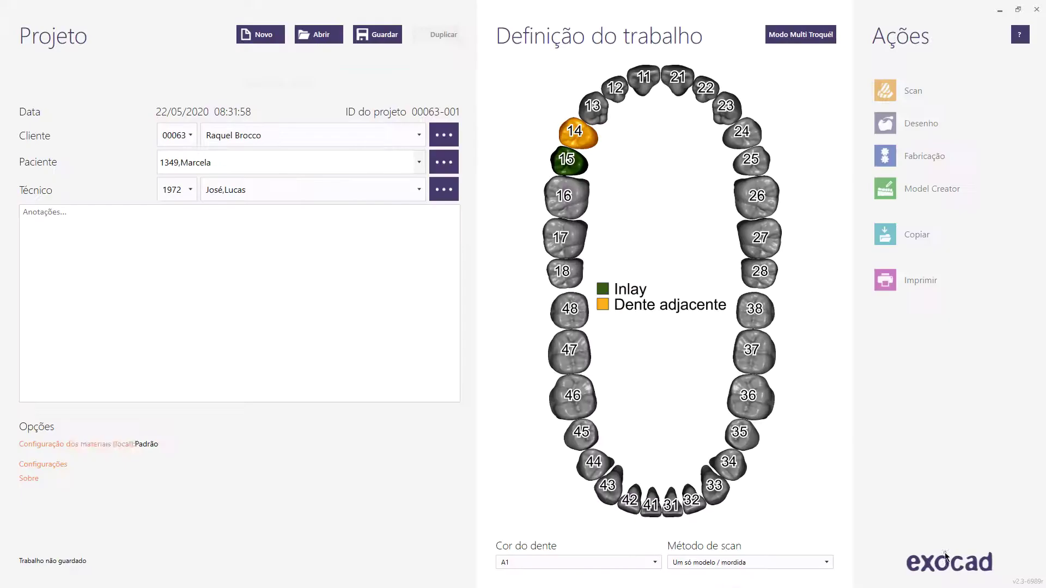
left_click(573, 206)
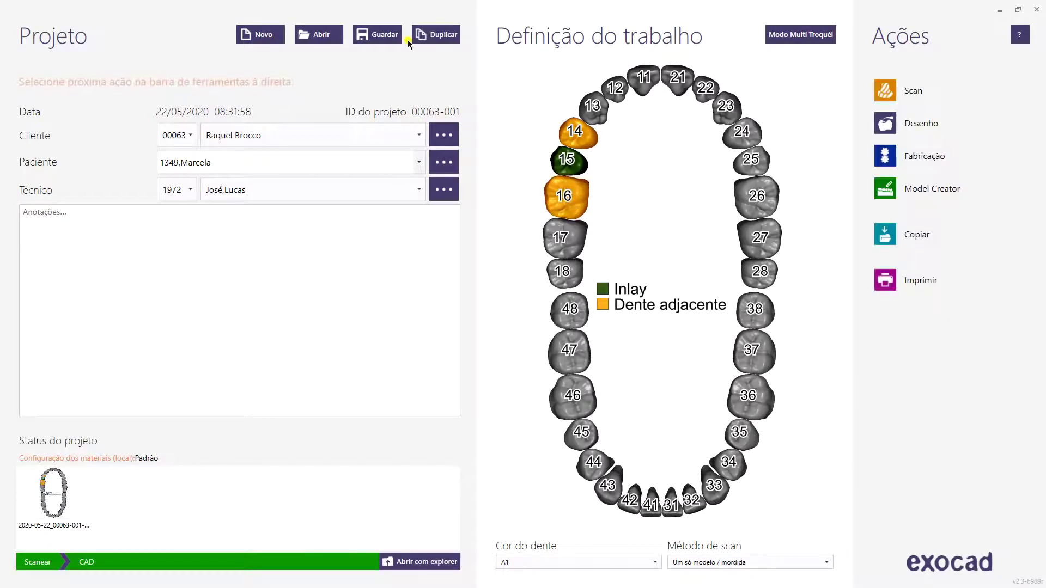
left_click(395, 38)
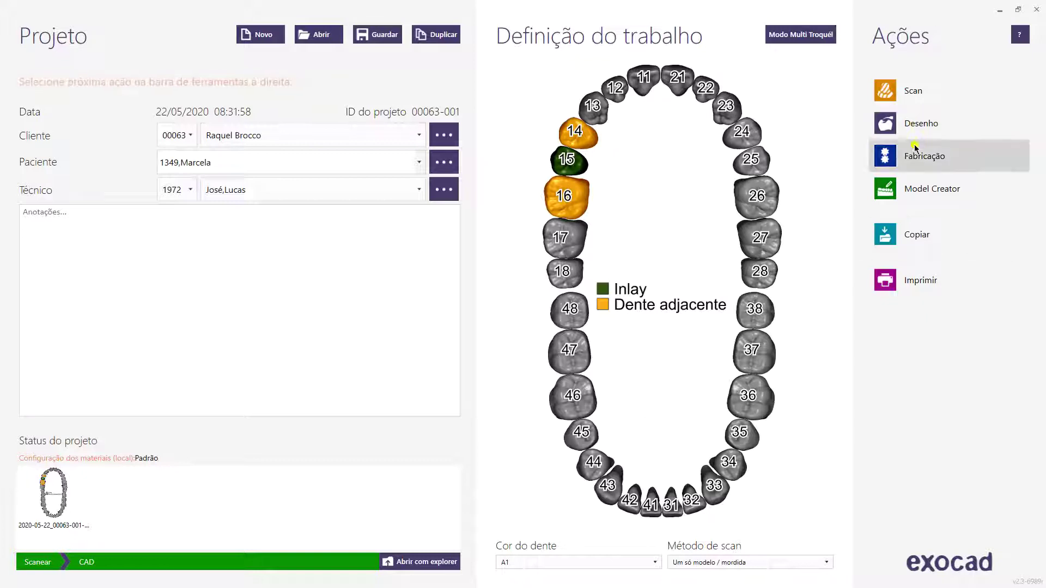
left_click(915, 126)
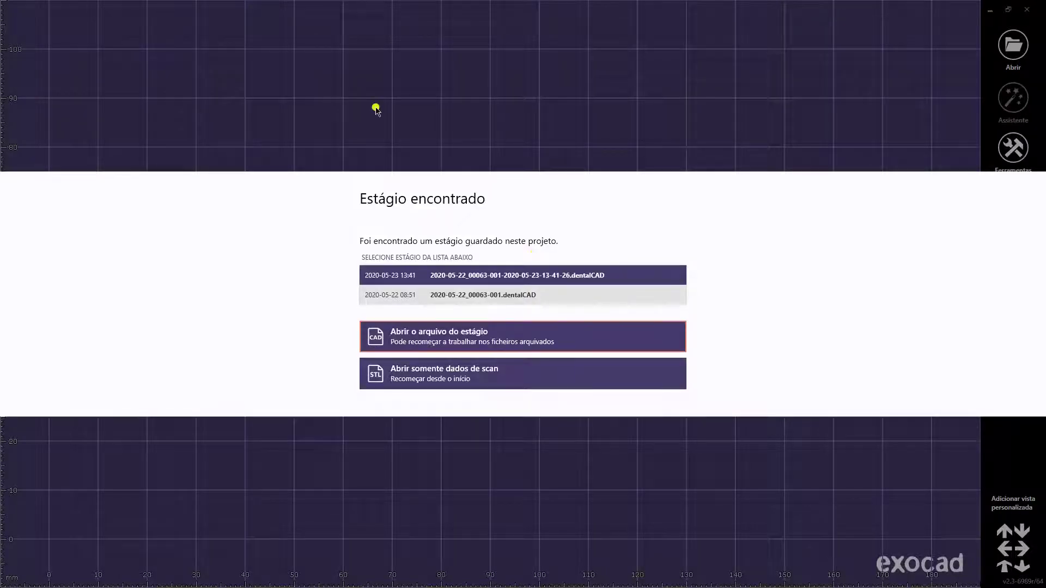
Step: Continue past the saved-stage prompt and load the Modelo limpo scan
left_click(436, 381)
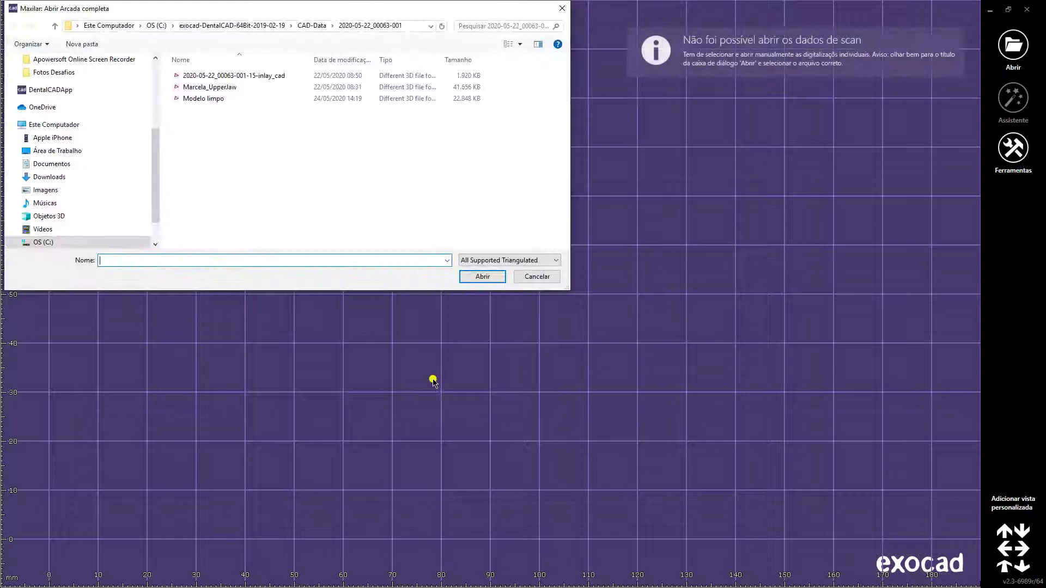
double_click(208, 99)
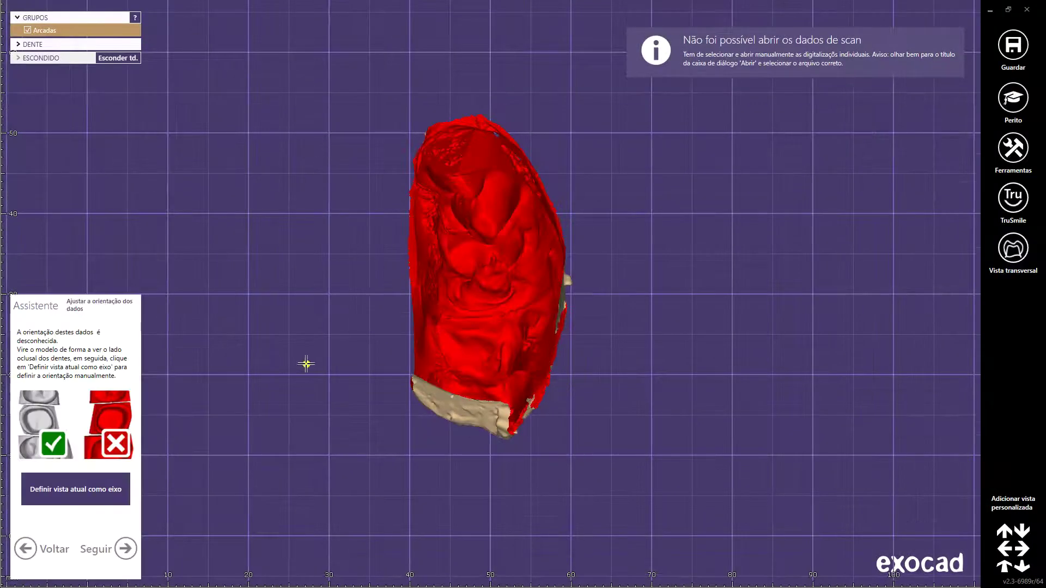
Step: Set the scan's axis from the occlusal view and accept the orientation
right_click_drag(485, 297, 482, 299)
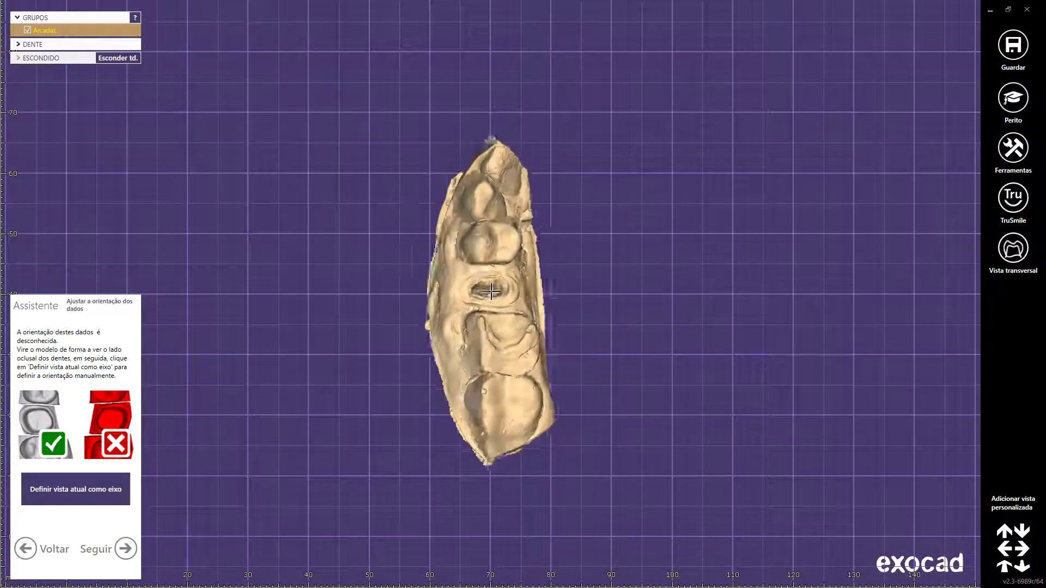
scroll(482, 299, "up", 4)
scroll(483, 294, "up", 1)
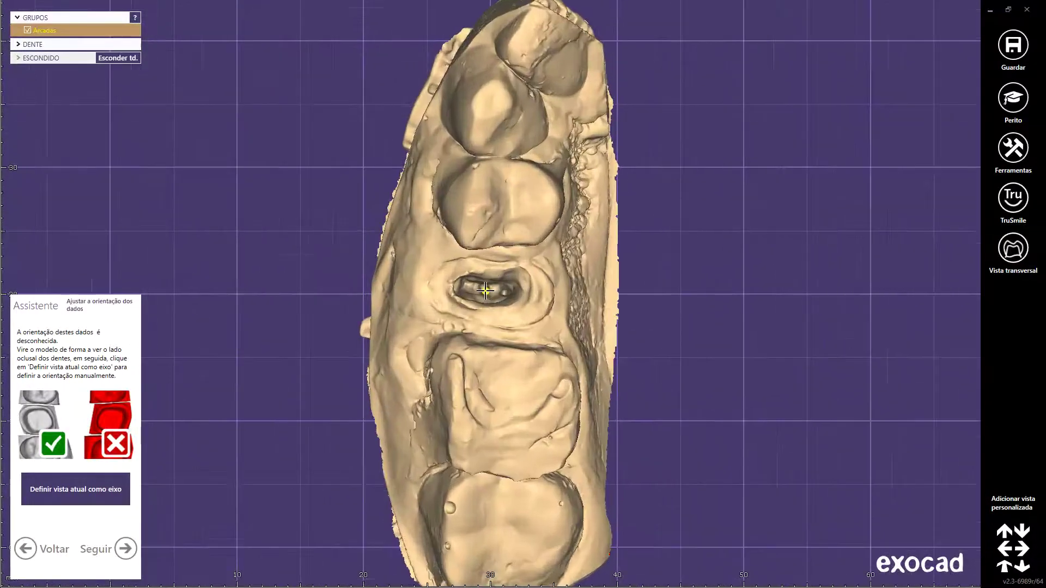
middle_click_drag(485, 290, 491, 292)
left_click(114, 490)
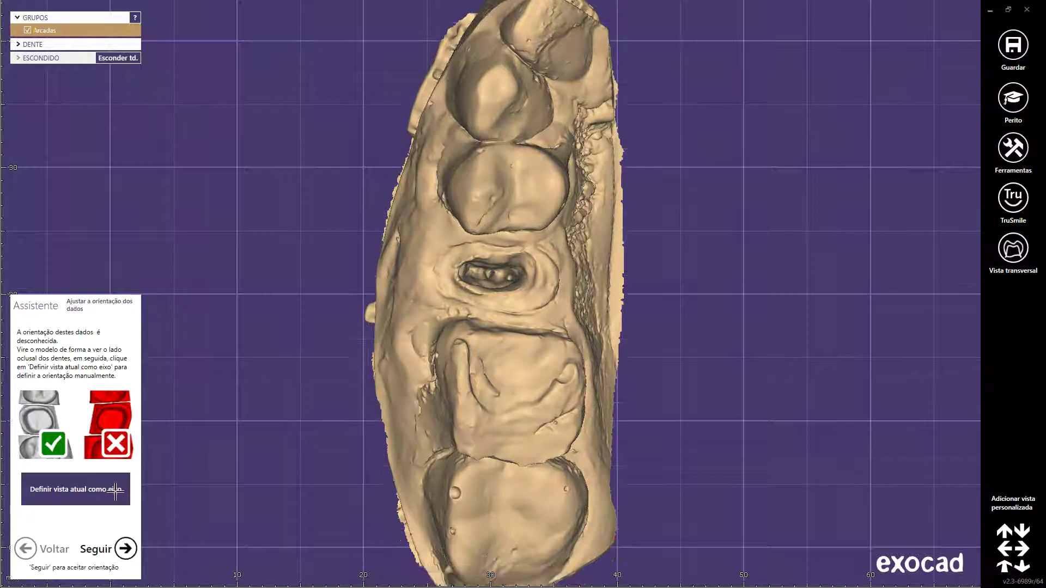
left_click(126, 549)
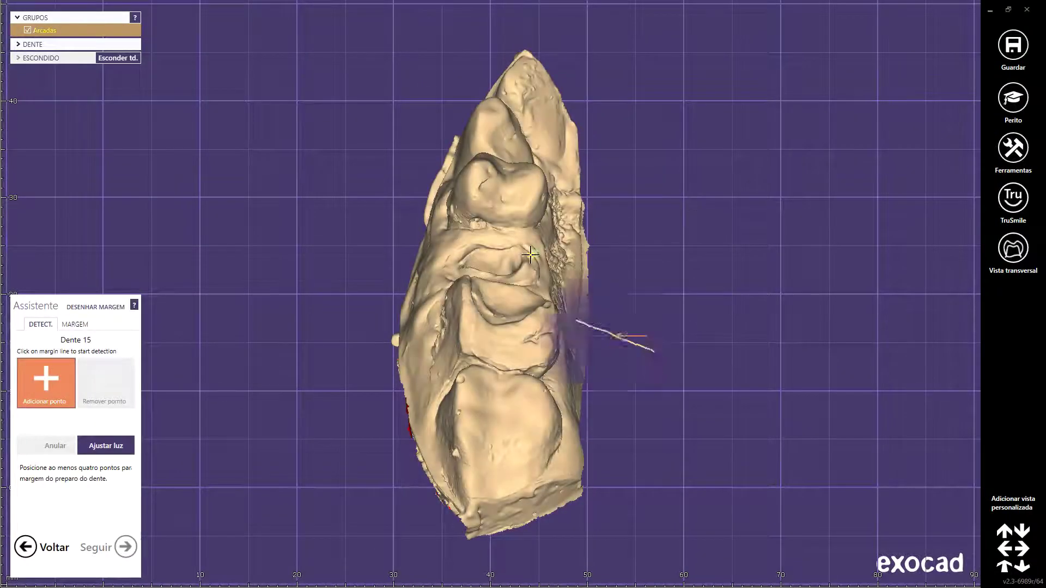
right_click_drag(686, 376, 529, 277)
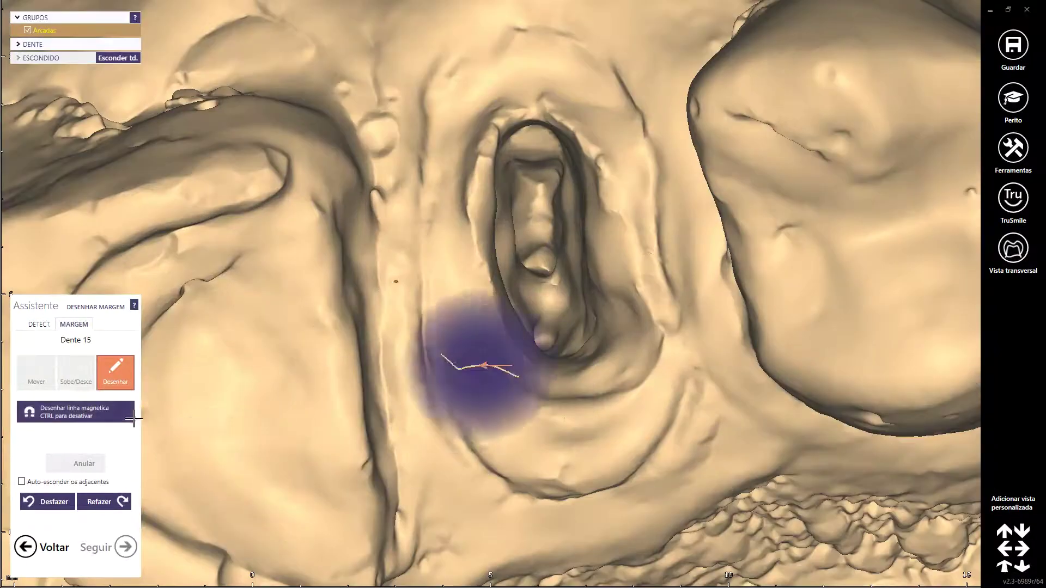
Step: Start the tooth 15 margin line with points along the cavity edge
left_click(424, 250)
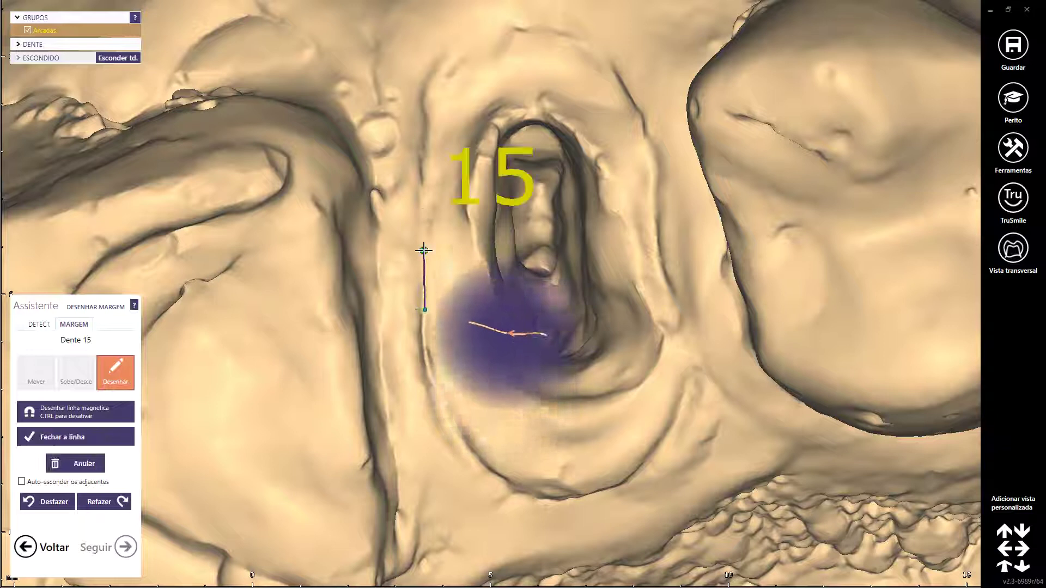
left_click(430, 112)
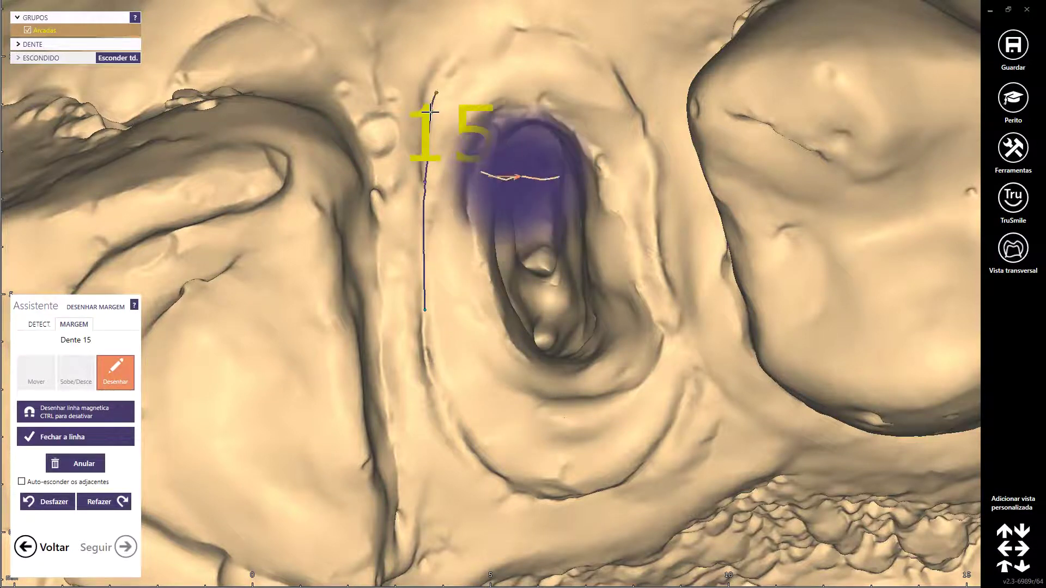
left_click(439, 69)
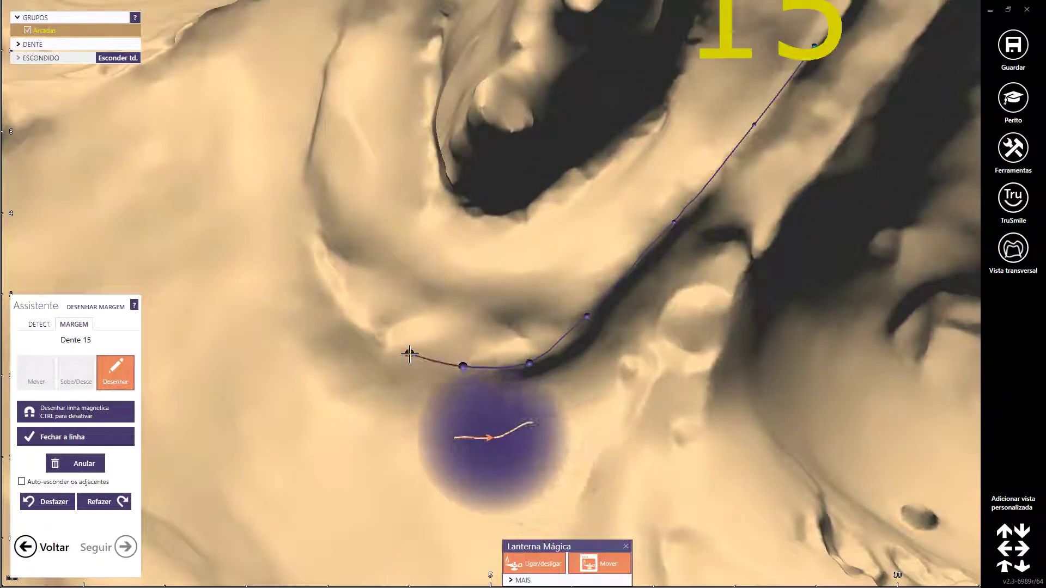
left_click(308, 241)
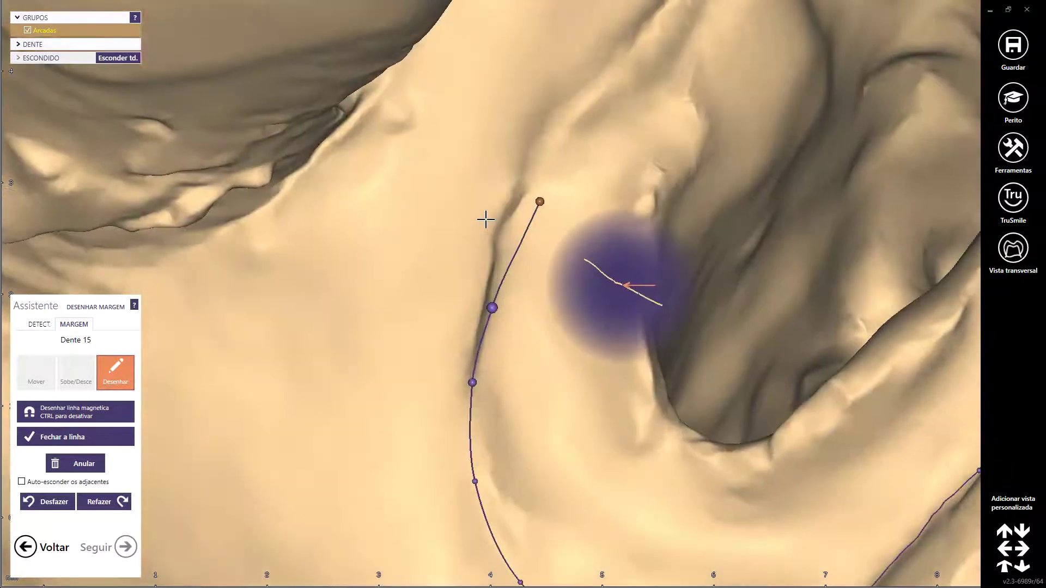
left_click(534, 183)
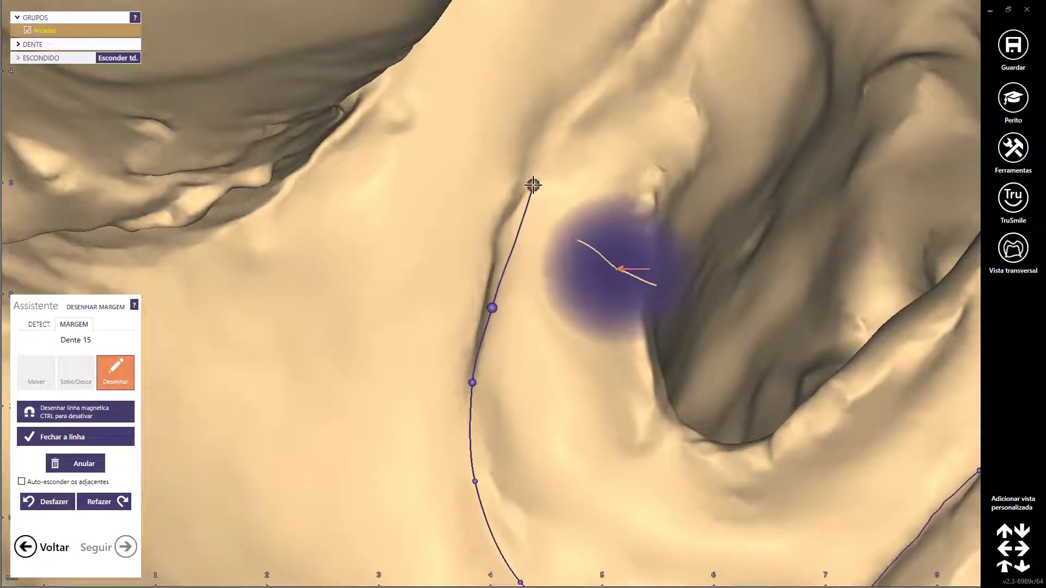
left_click(580, 112)
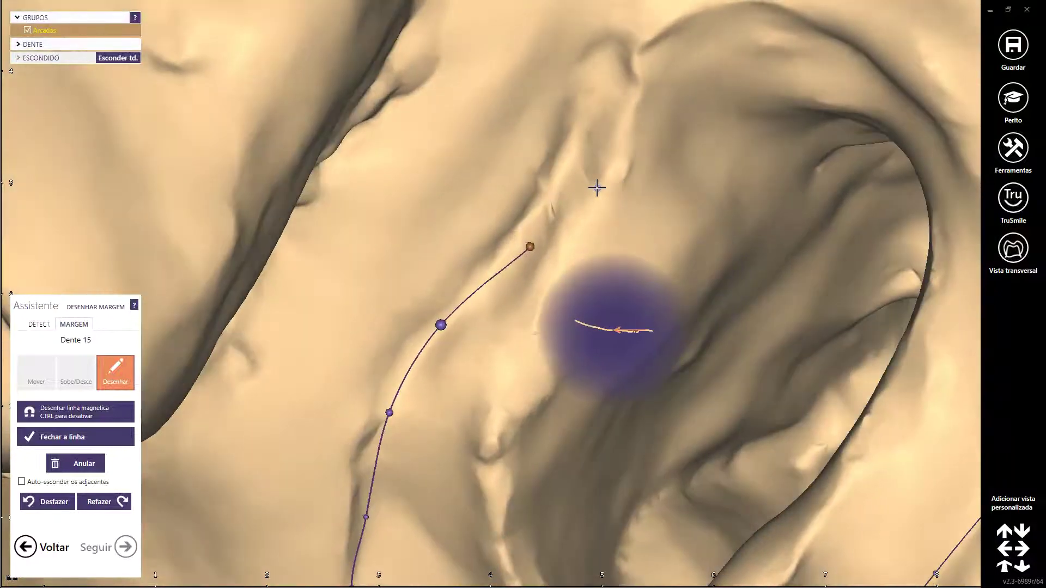
left_click(508, 251)
left_click(540, 205)
left_click(580, 119)
left_click(601, 58)
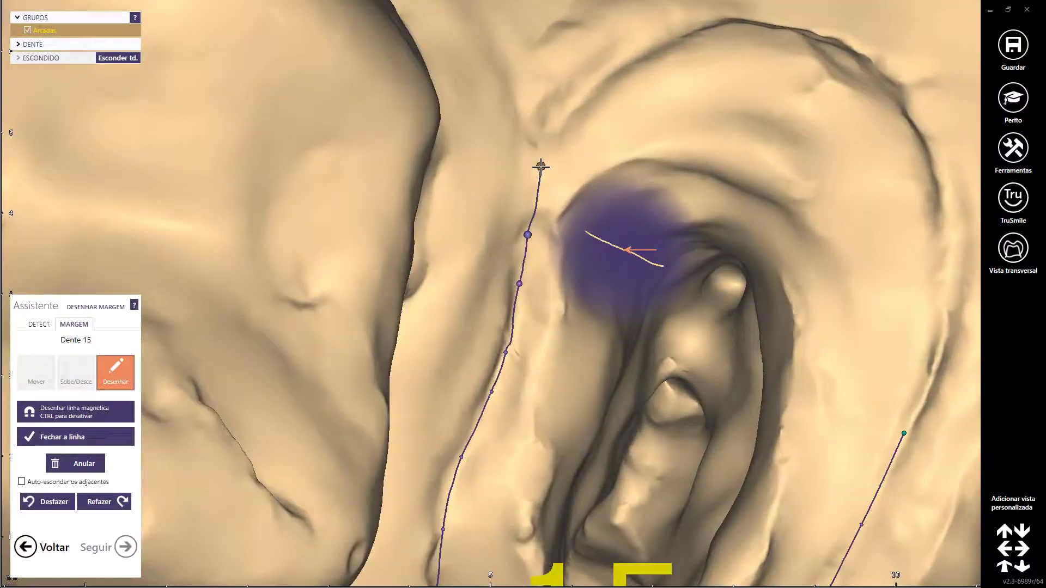
Step: Continue the margin around the cavity base, close the line and accept it
left_click(562, 119)
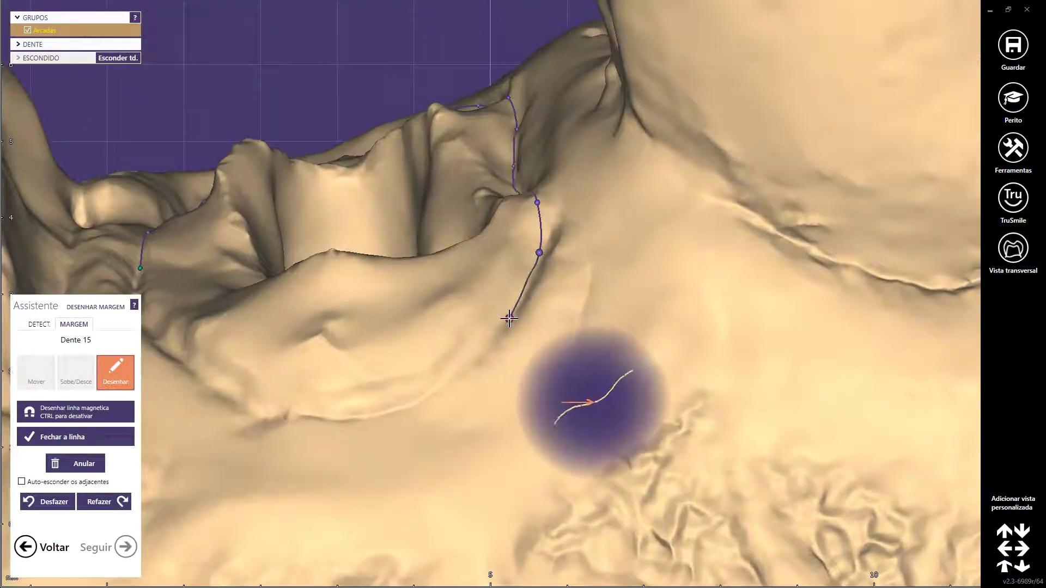
left_click(477, 362)
left_click(406, 391)
left_click(313, 406)
left_click(222, 387)
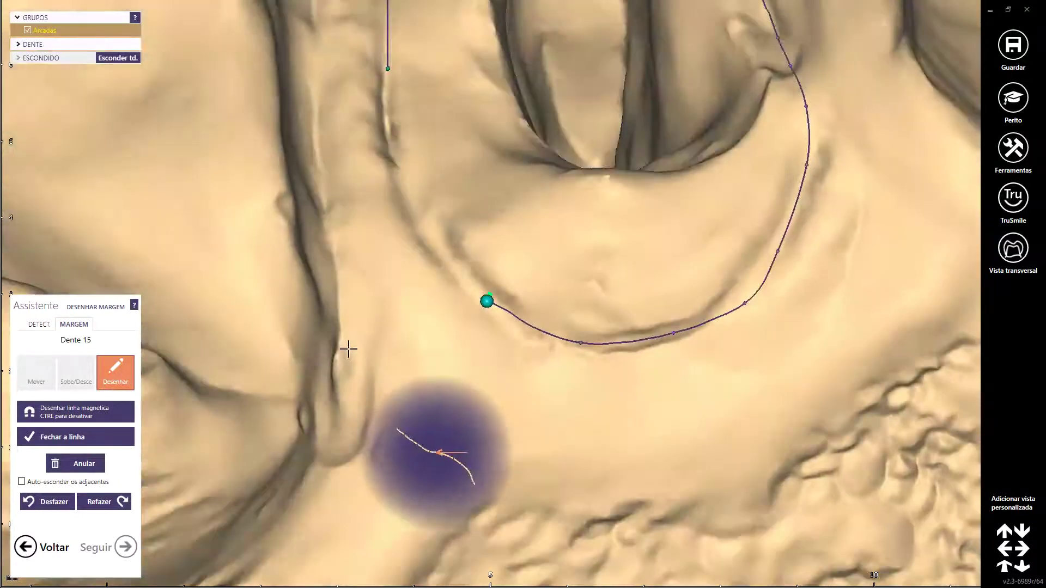
left_click(413, 210)
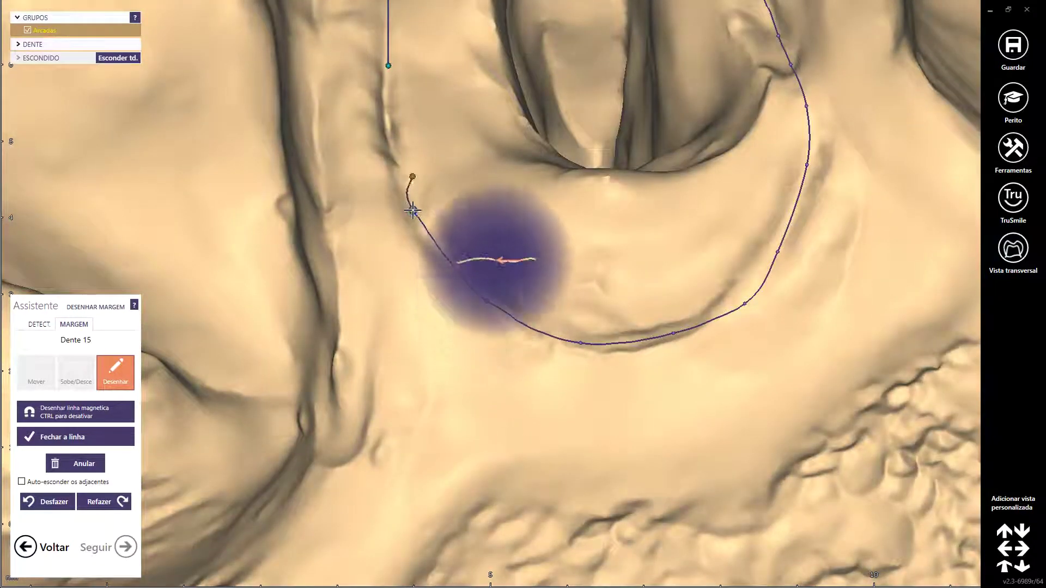
left_click(397, 163)
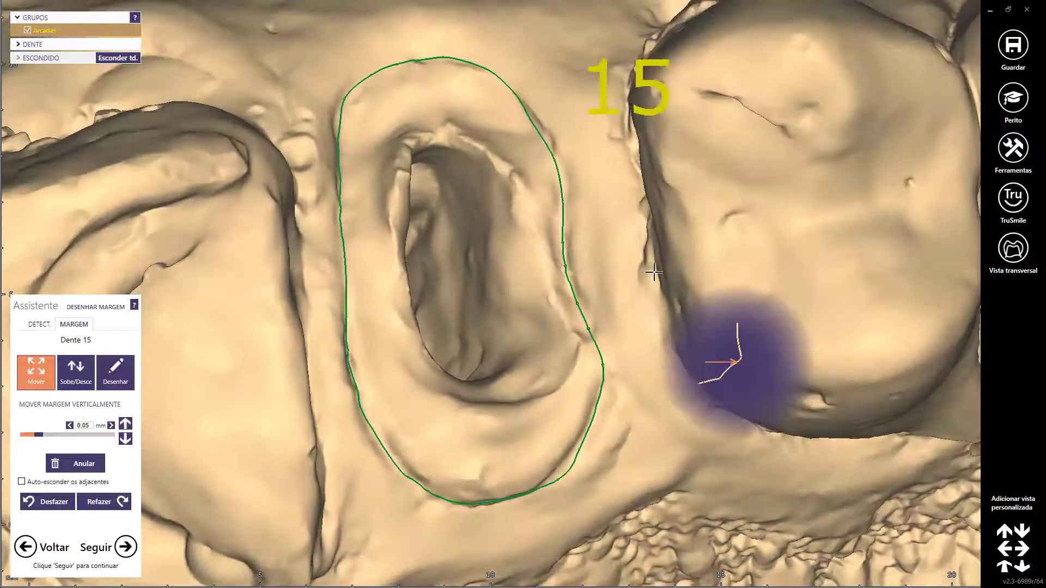
scroll(574, 281, "up", 2)
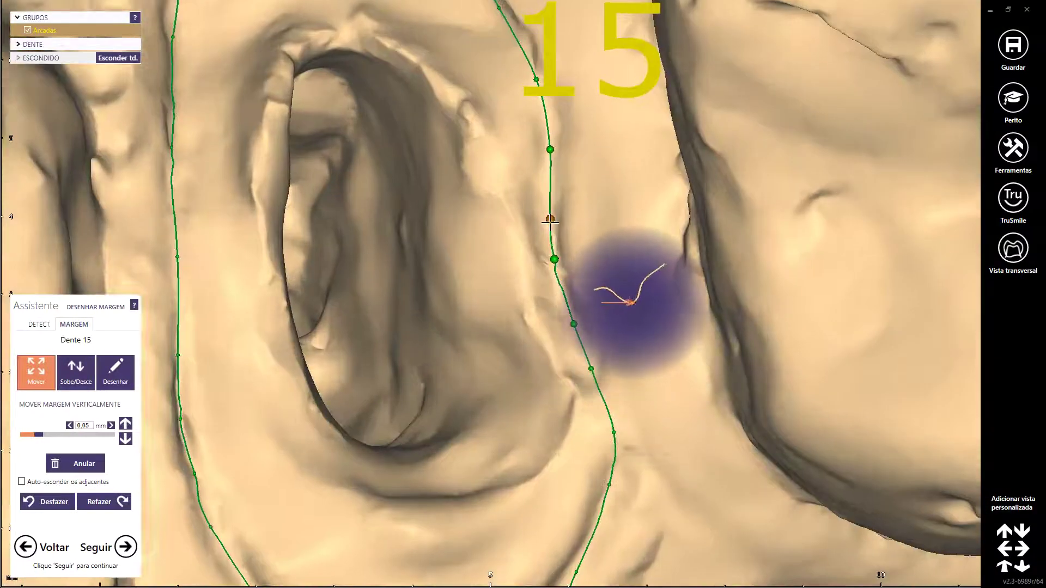
scroll(507, 374, "down", 3)
right_click_drag(507, 374, 450, 351)
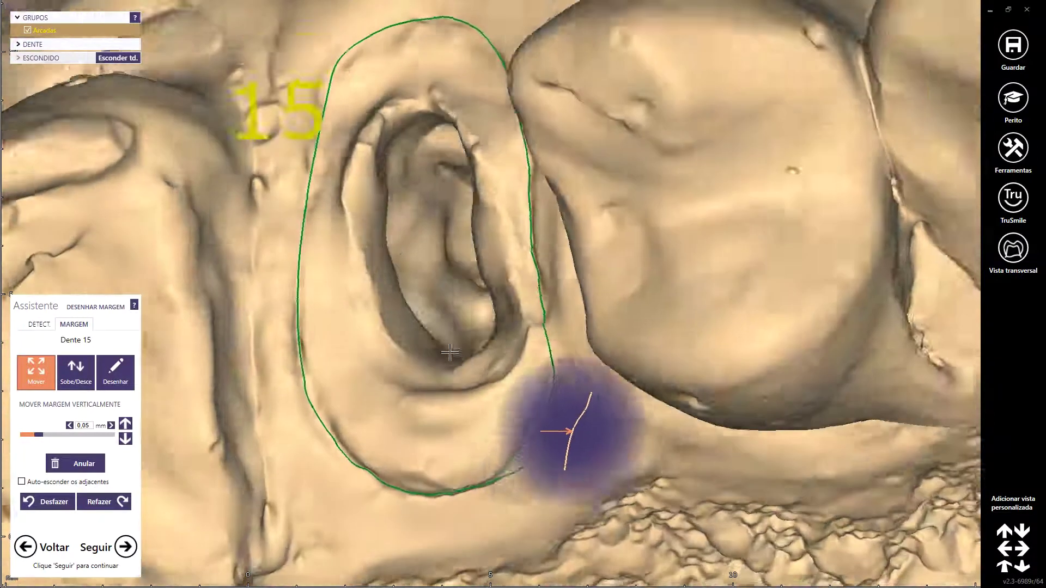
left_click(137, 553)
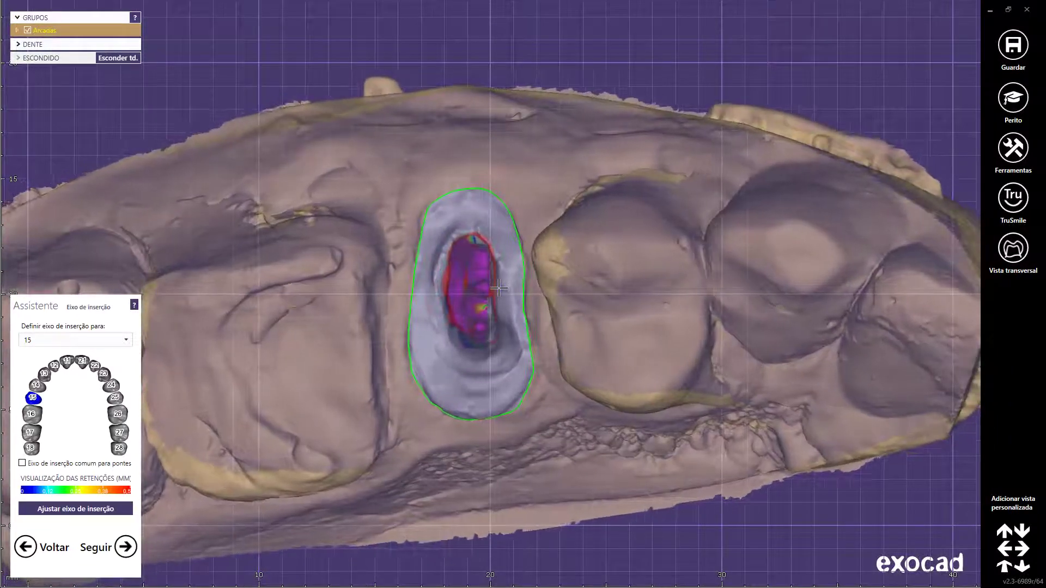
Step: Recalculate the tooth 15 insertion axis twice to clear undercuts, then continue
scroll(490, 291, "up", 2)
scroll(476, 296, "up", 2)
scroll(477, 293, "up", 1)
scroll(478, 290, "up", 2)
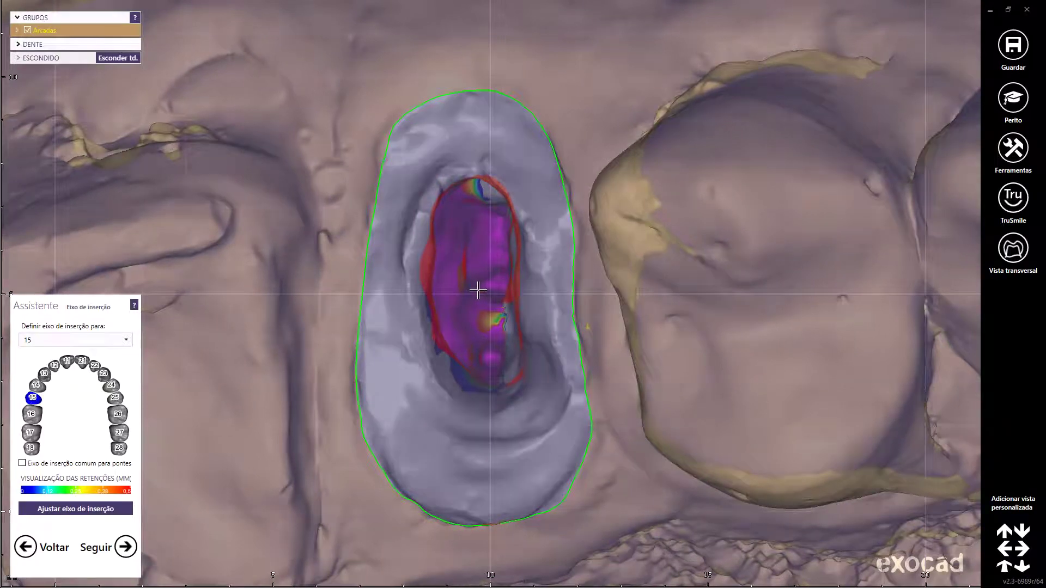
left_click(126, 511)
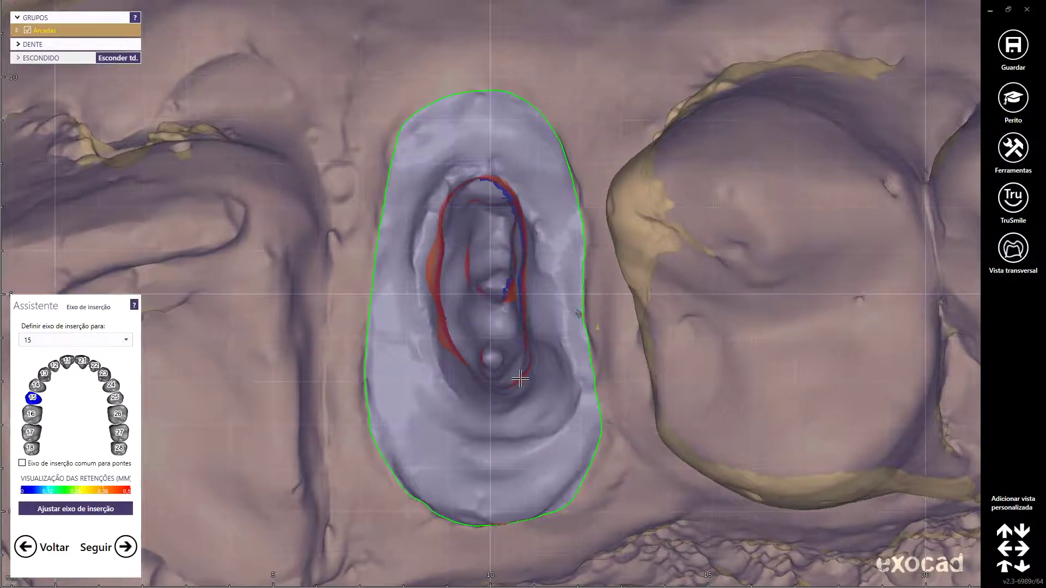
left_click(123, 509)
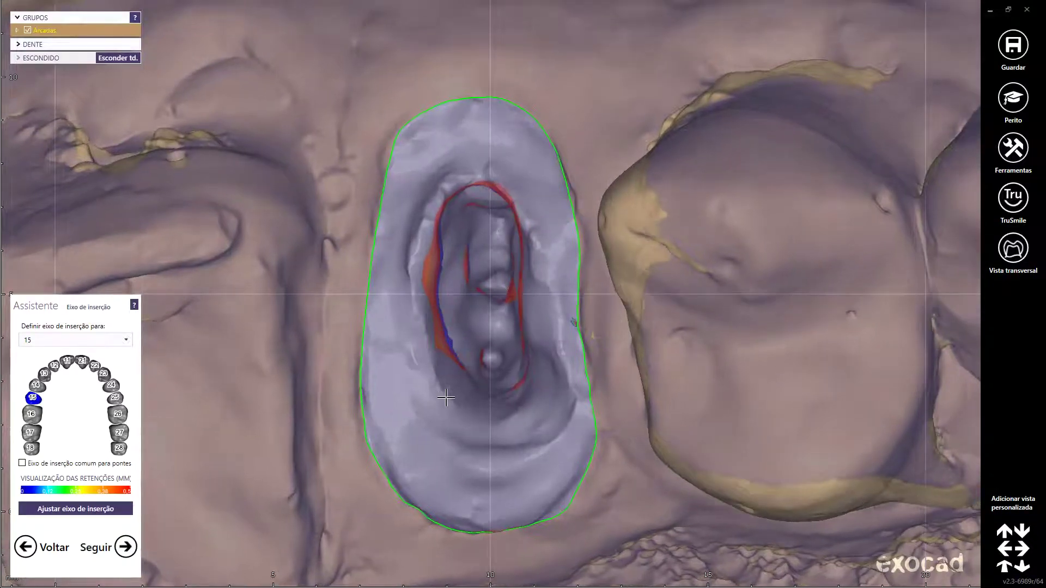
left_click(126, 547)
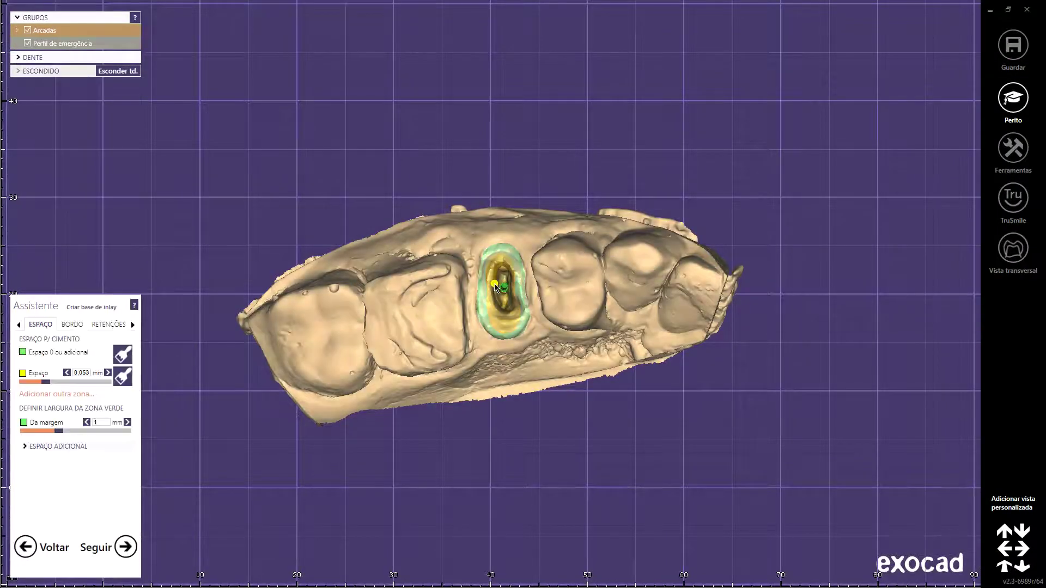
Step: Hide the jaw scans and set the cement gap to 0.048 mm
scroll(496, 285, "up", 5)
left_click(515, 327, "ctrl")
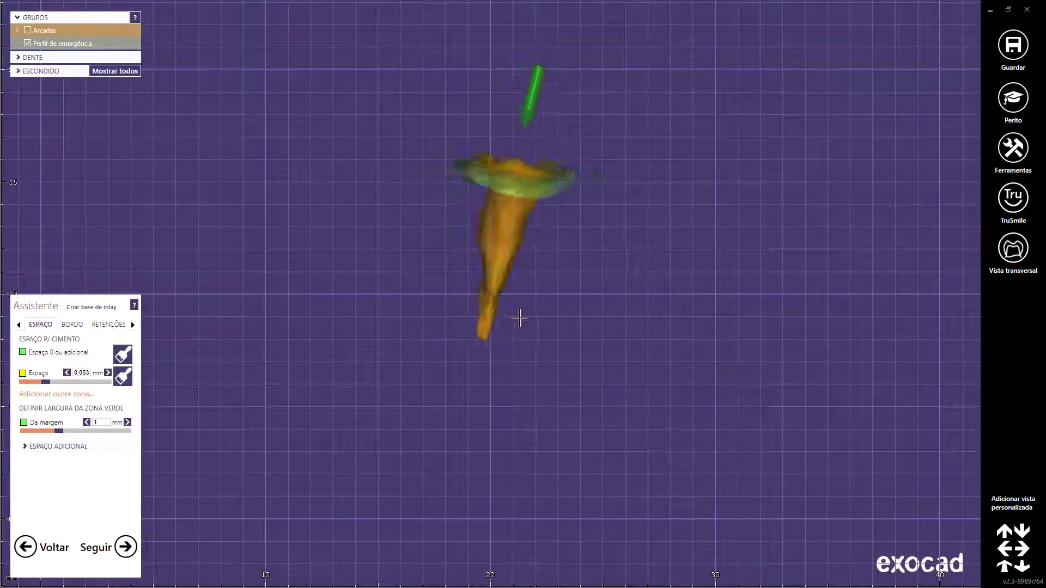
scroll(493, 229, "up", 3)
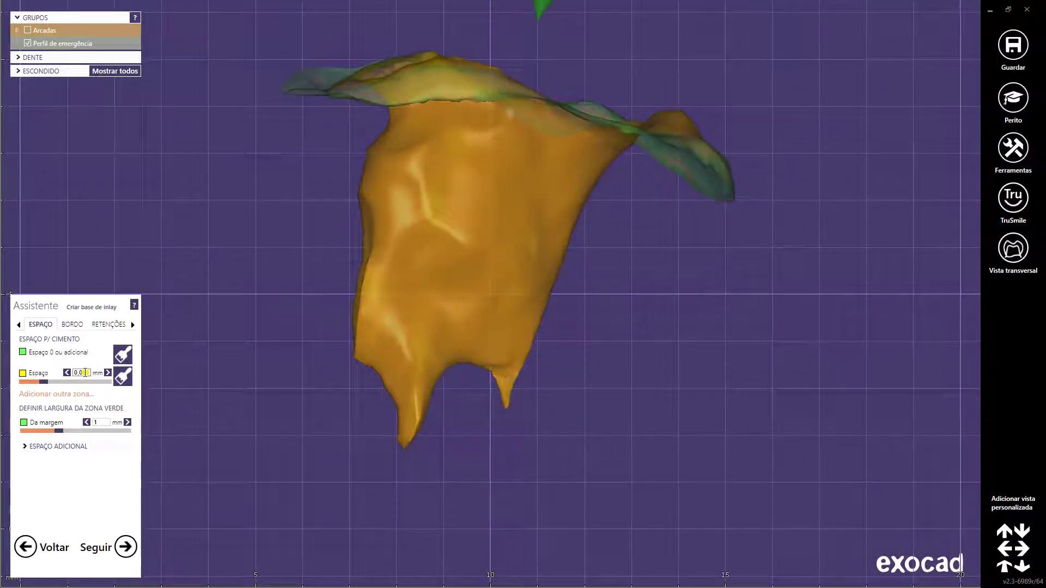
type("48")
key("Return")
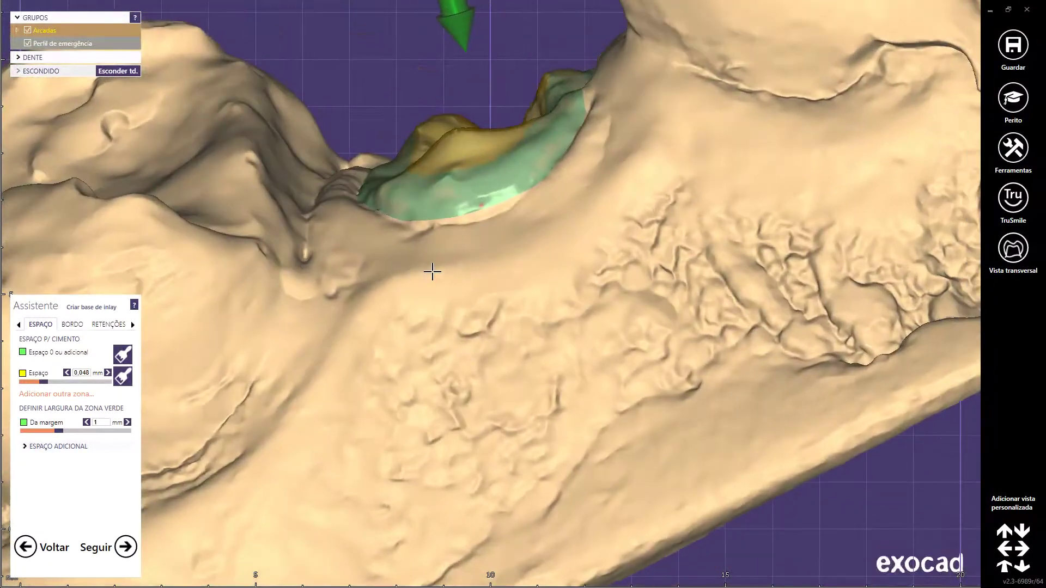
Step: Toggle jaw scan transparency and visibility to inspect the preparation, then create the inlay base
middle_click(668, 279, "shift")
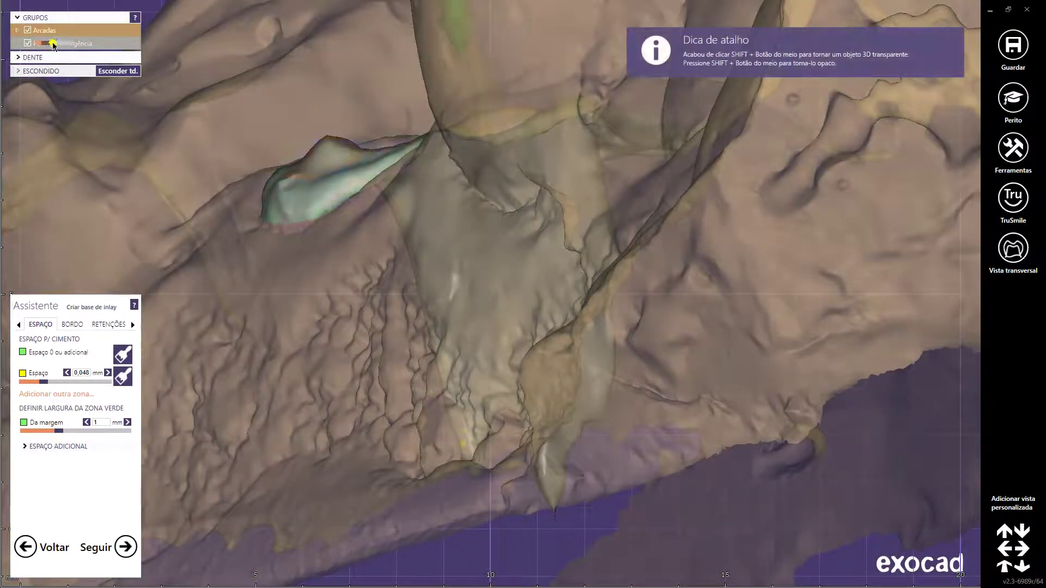
left_click(85, 48)
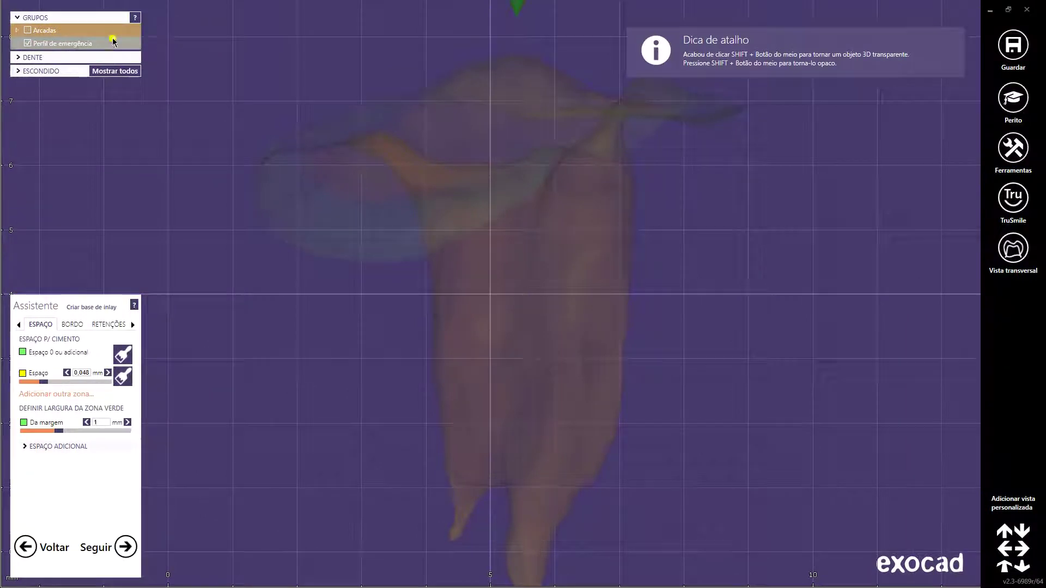
left_click(45, 30)
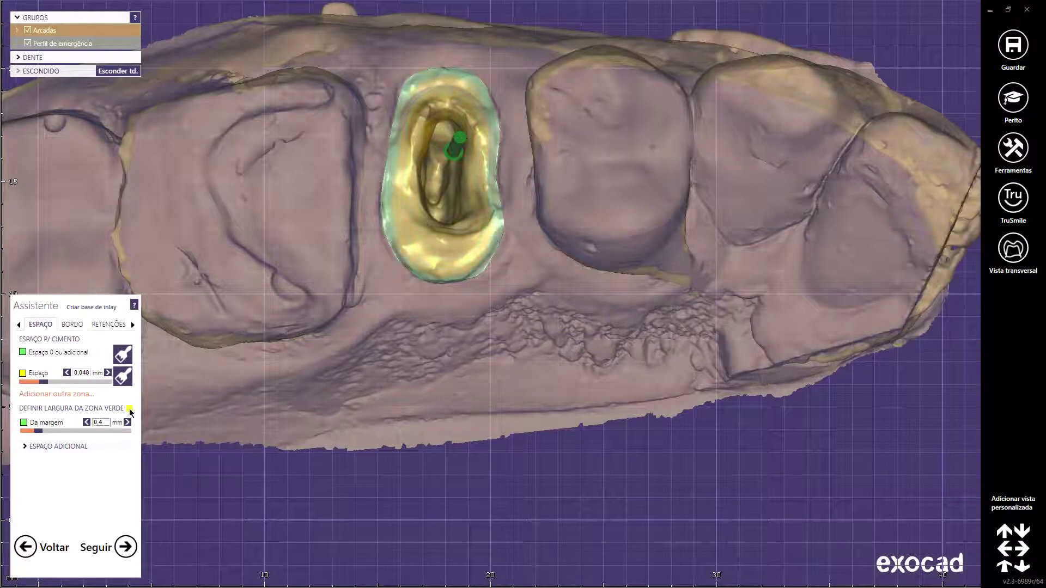
scroll(489, 277, "up", 5)
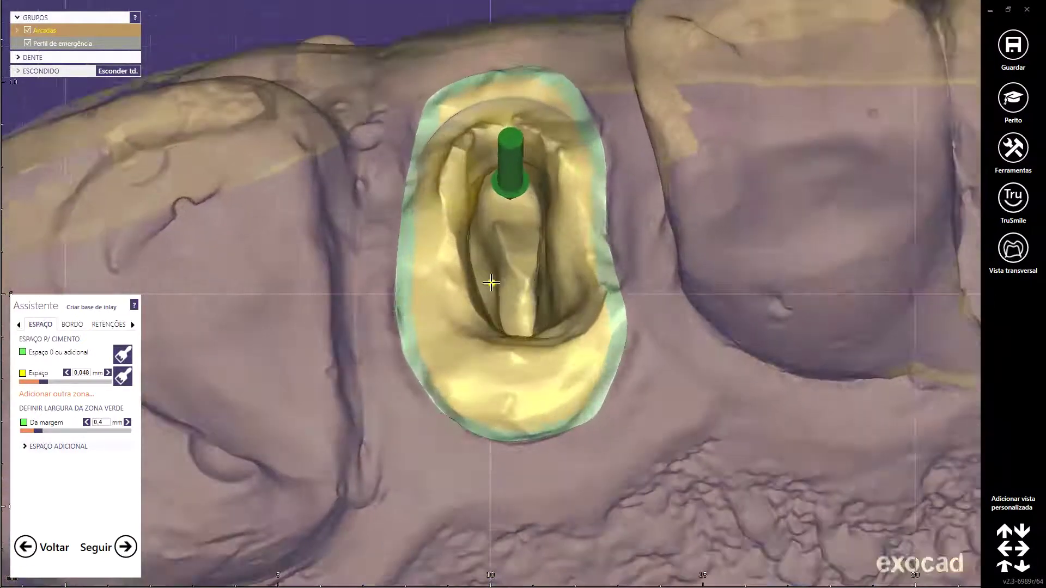
scroll(488, 277, "up", 1)
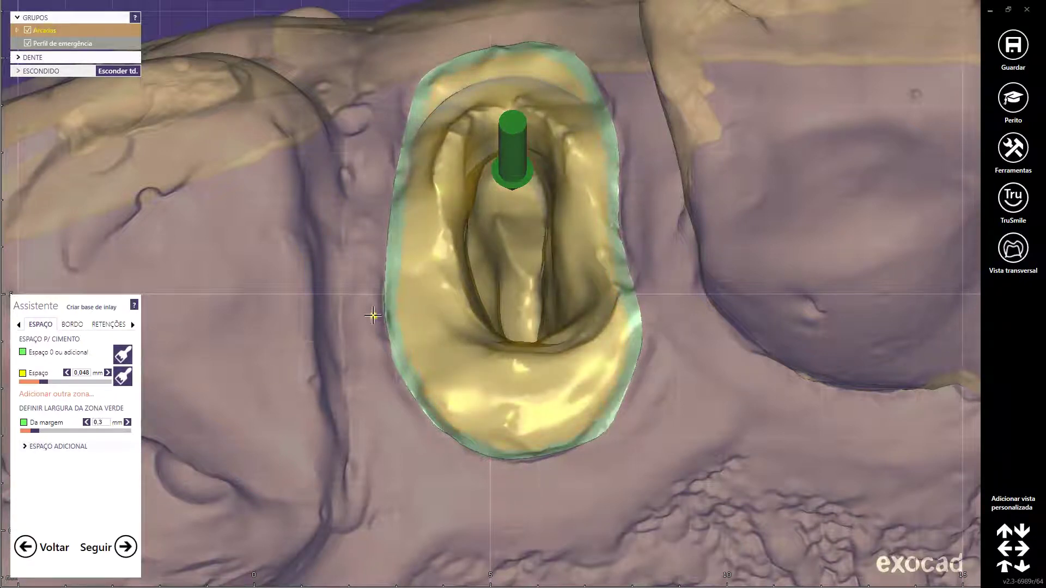
right_click_drag(502, 253, 500, 260)
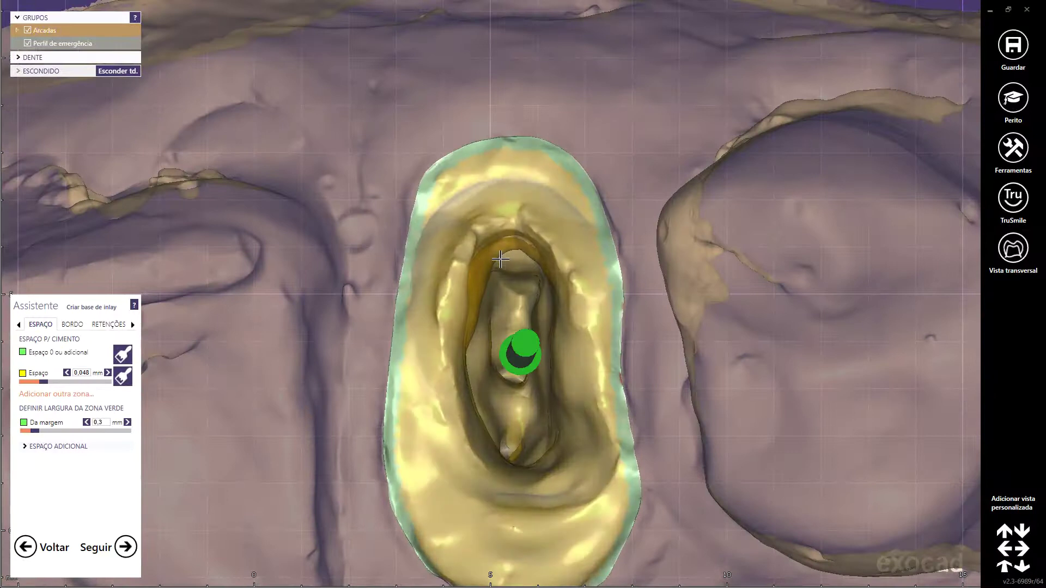
left_click(124, 547)
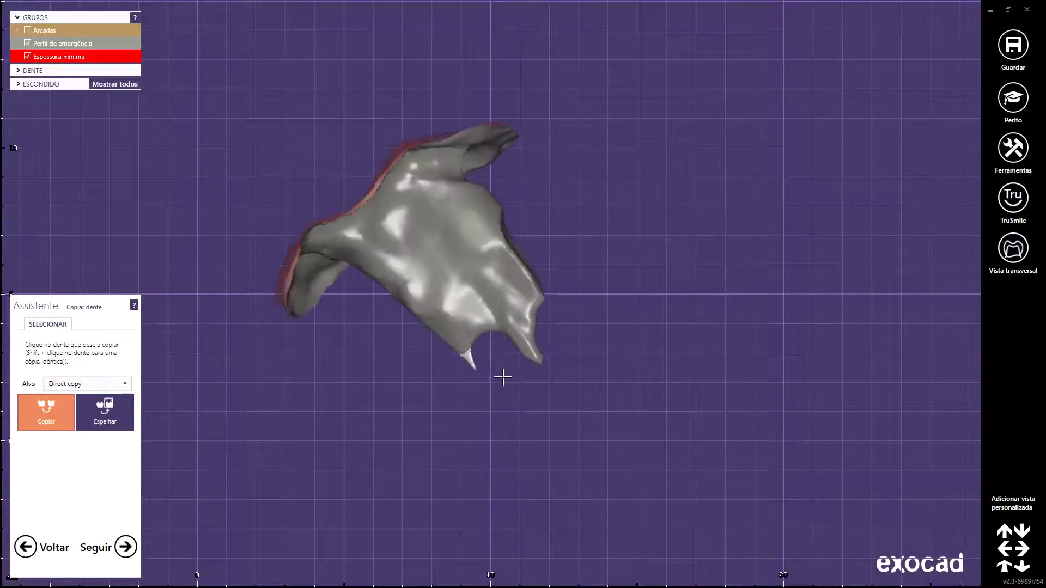
Step: Make the emergence profile transparent and check a cross-section cut through the inlay
left_click(79, 43)
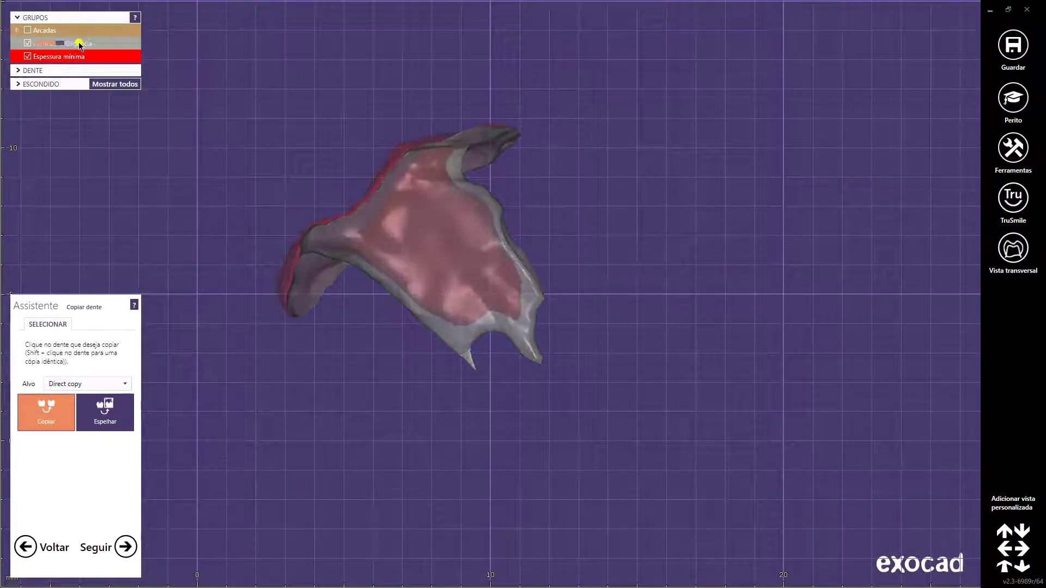
scroll(477, 281, "up", 3)
scroll(478, 282, "up", 3)
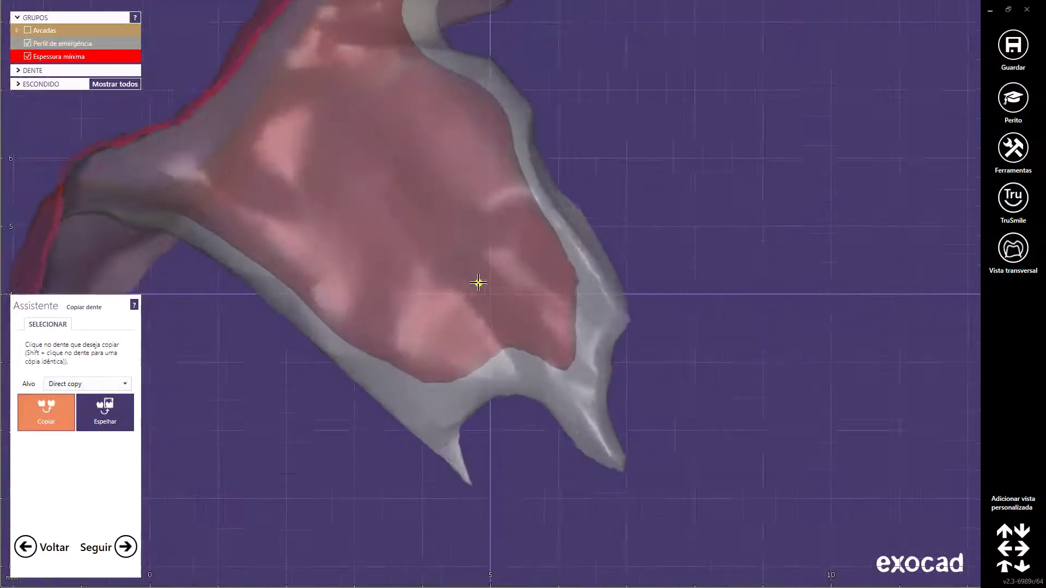
right_click_drag(478, 282, 876, 275)
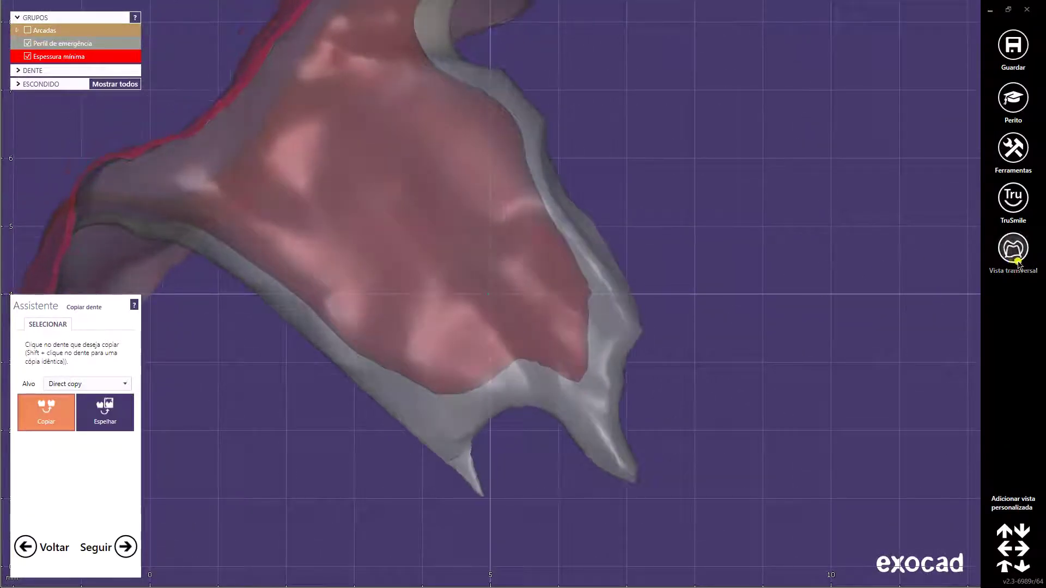
left_click(1018, 263)
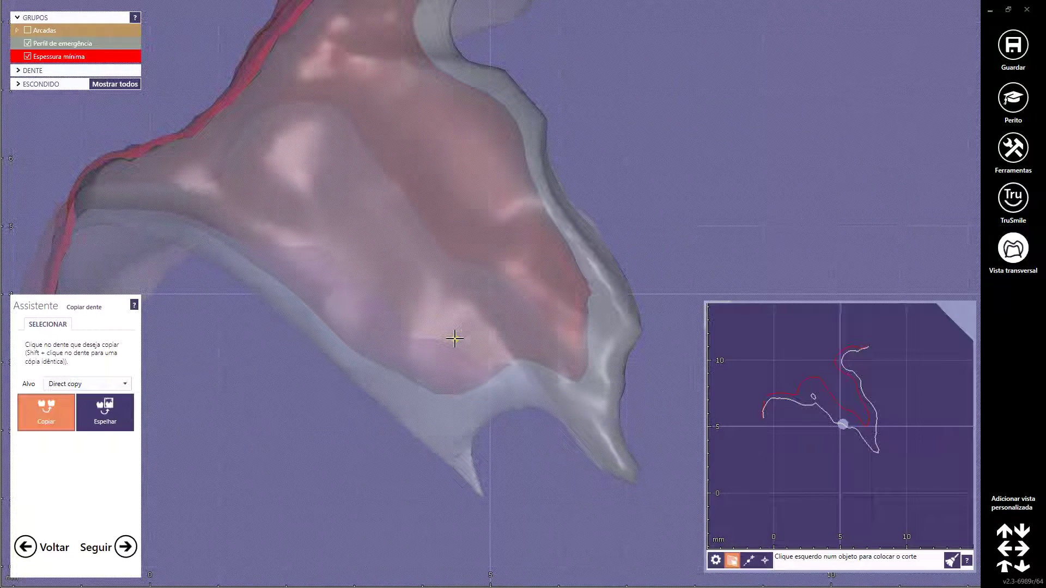
left_click(455, 339)
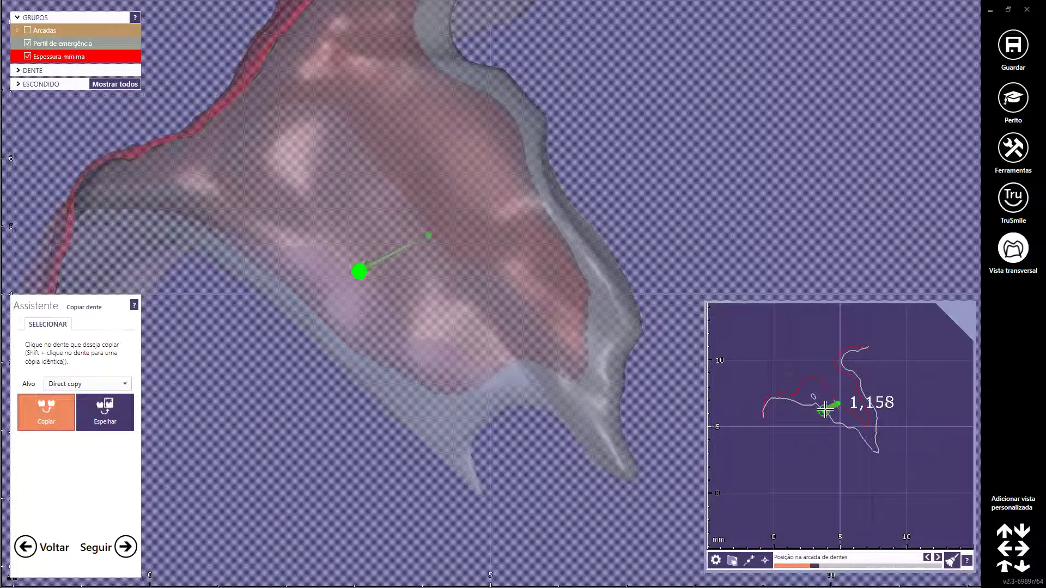
left_click(1017, 264)
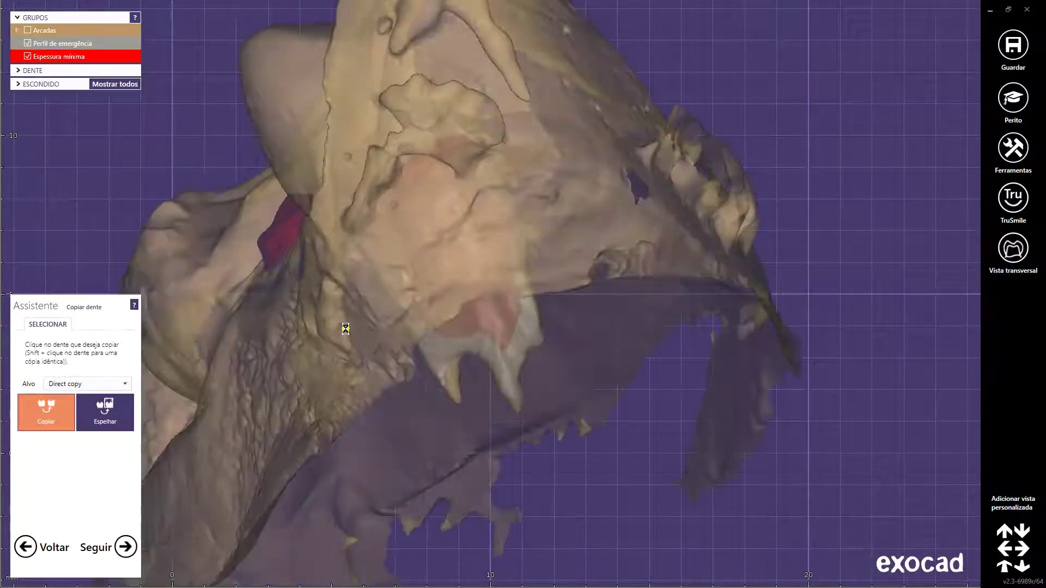
left_click(358, 319)
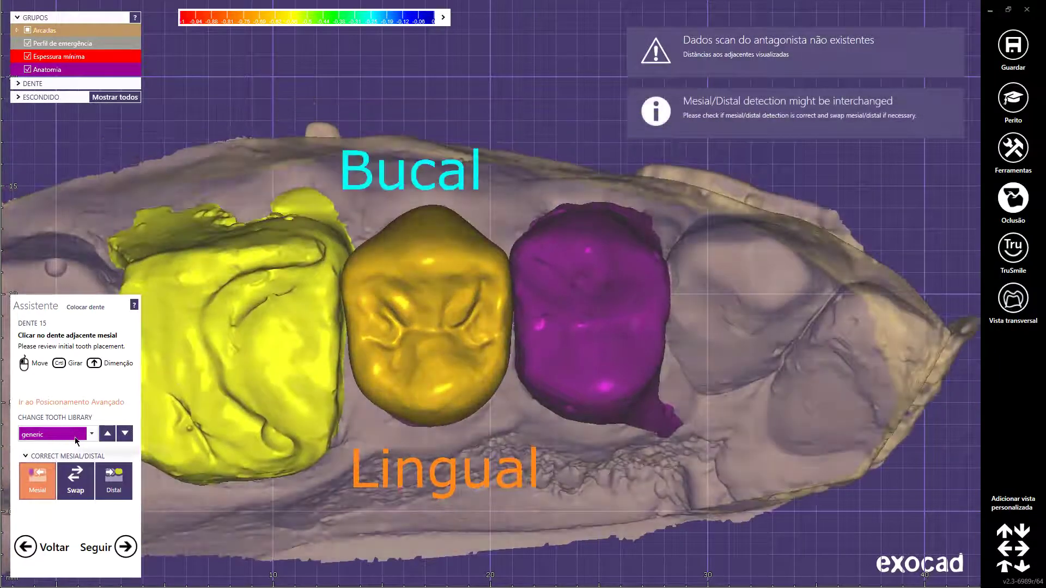
Step: Use the matt roberts library for tooth 15, nudge the crown into place, and generate it
left_click(77, 441)
scroll(63, 344, "down", 5)
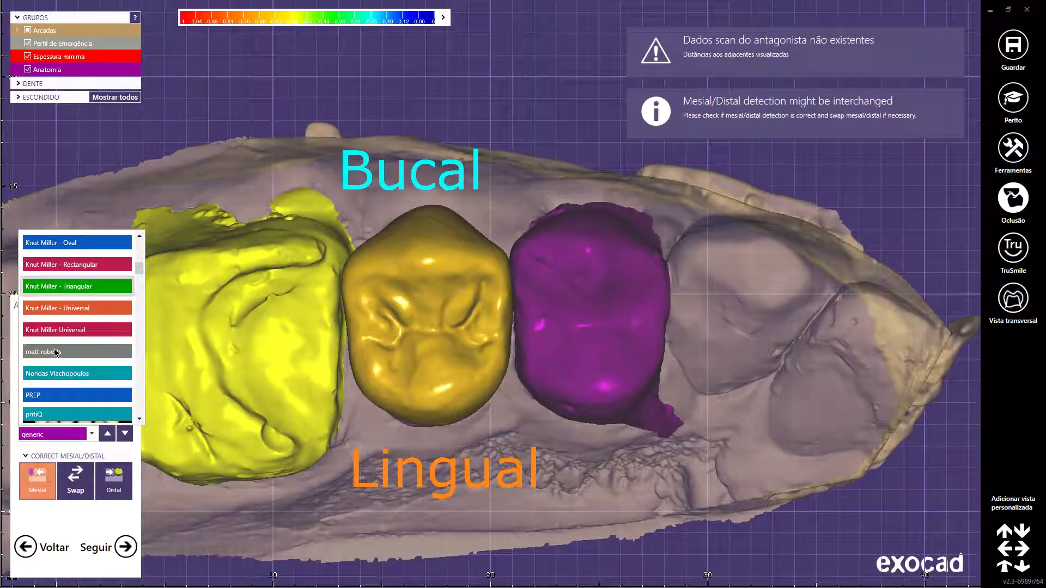
left_click(56, 352)
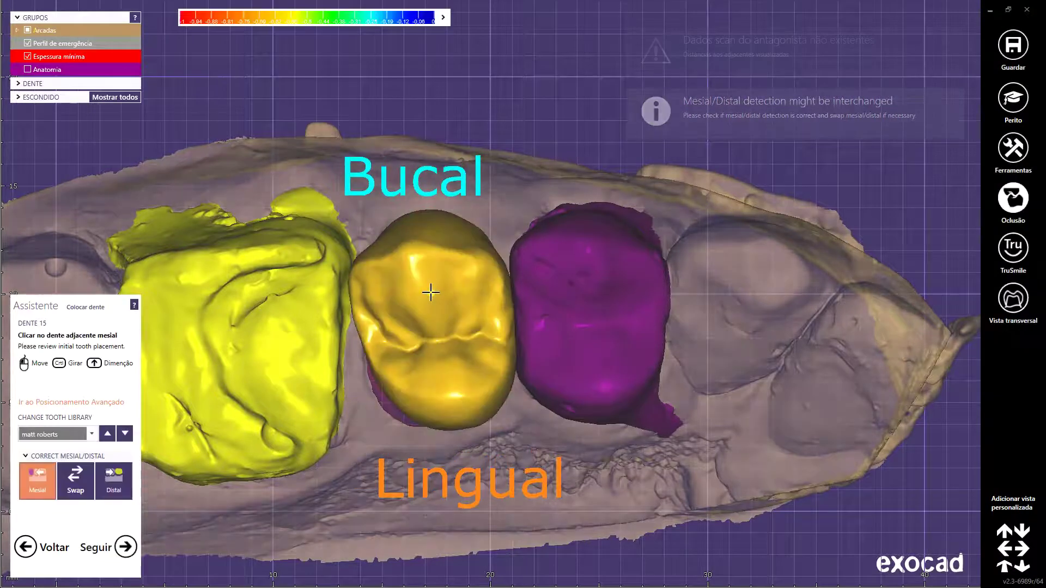
left_click(430, 285)
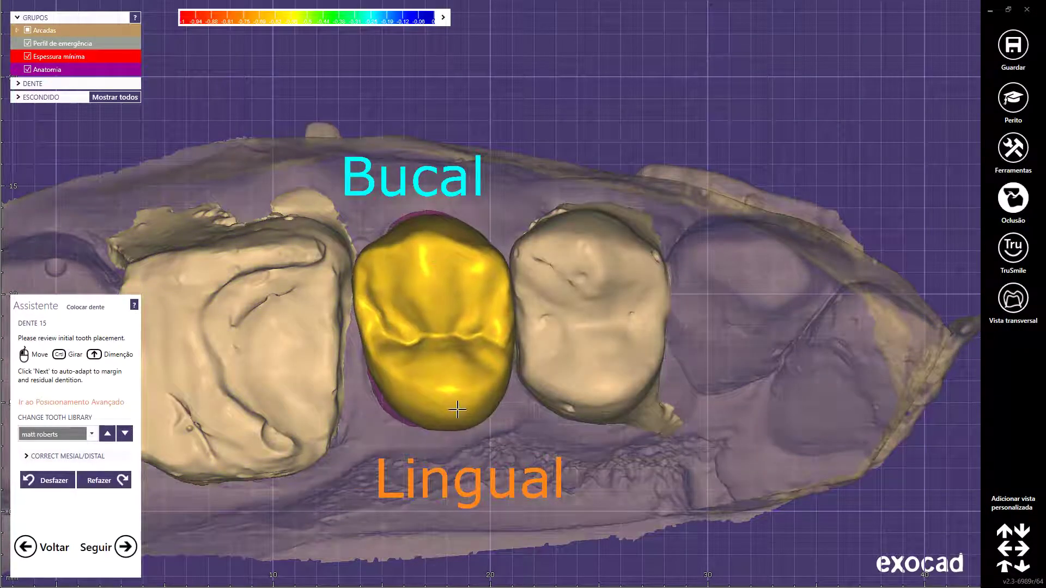
scroll(477, 327, "up", 2)
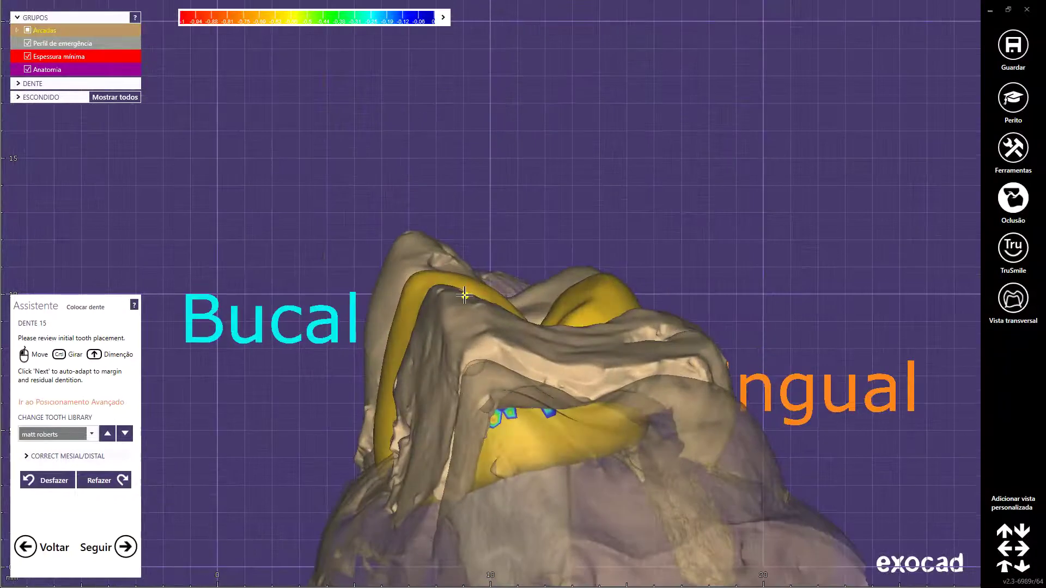
left_click_drag(465, 295, 459, 281)
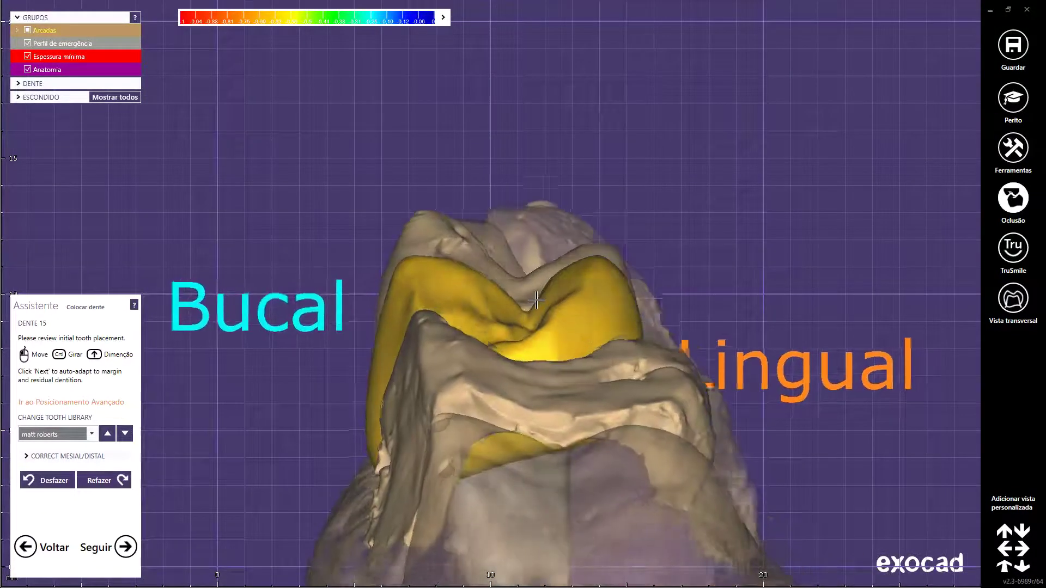
left_click(126, 546)
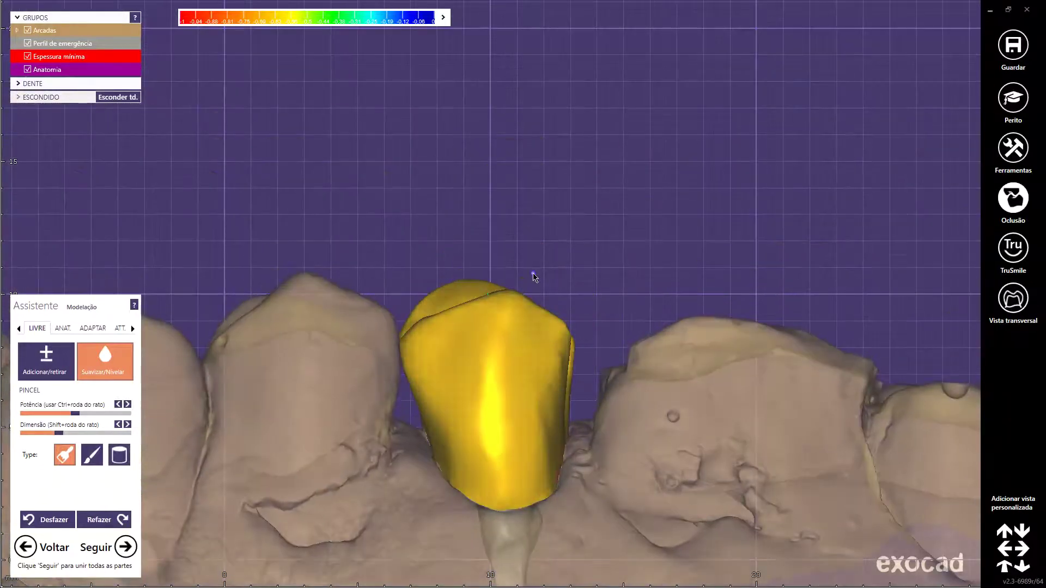
Step: In expert mode, change tooth 15 to a reduced inlay
left_click(1019, 107)
left_click(511, 358)
left_click(827, 224)
left_click(1022, 173)
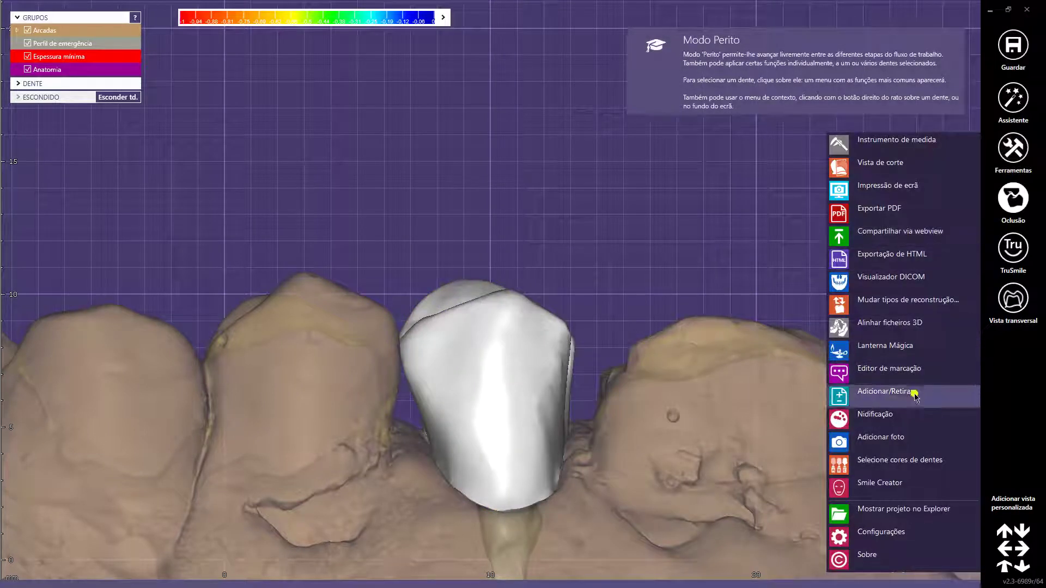
left_click(882, 300)
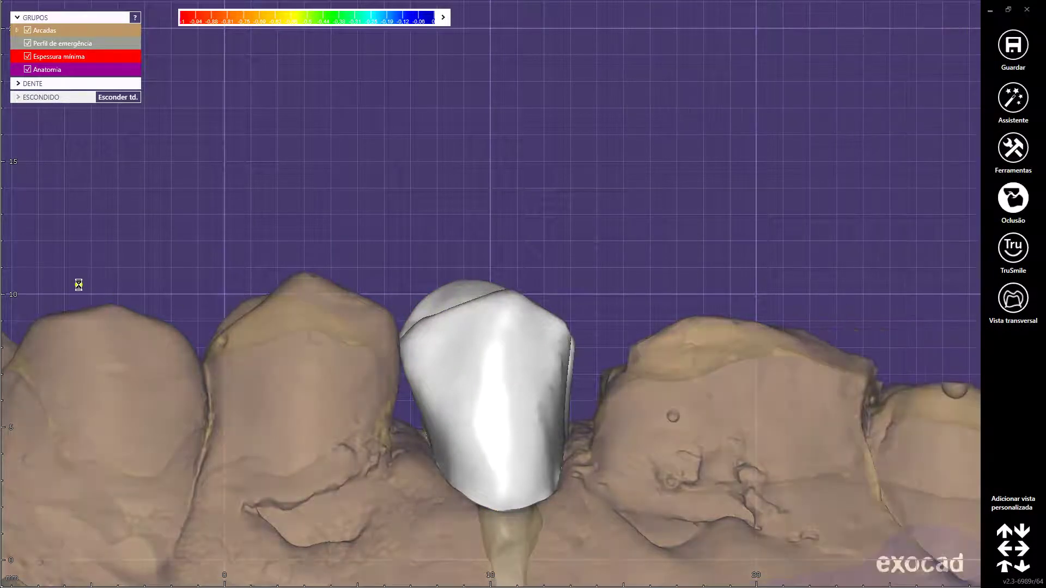
left_click(48, 309)
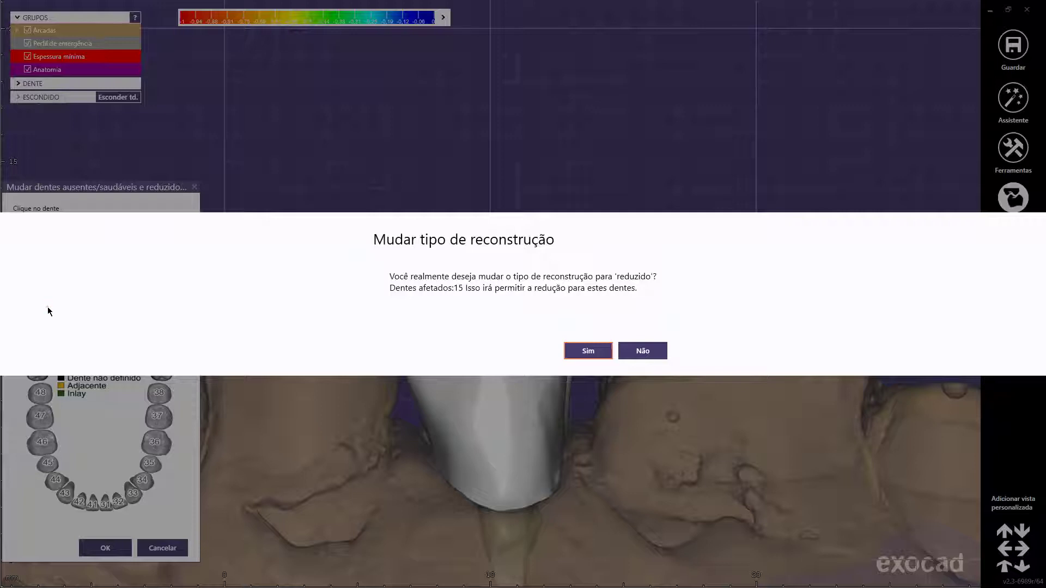
left_click(572, 356)
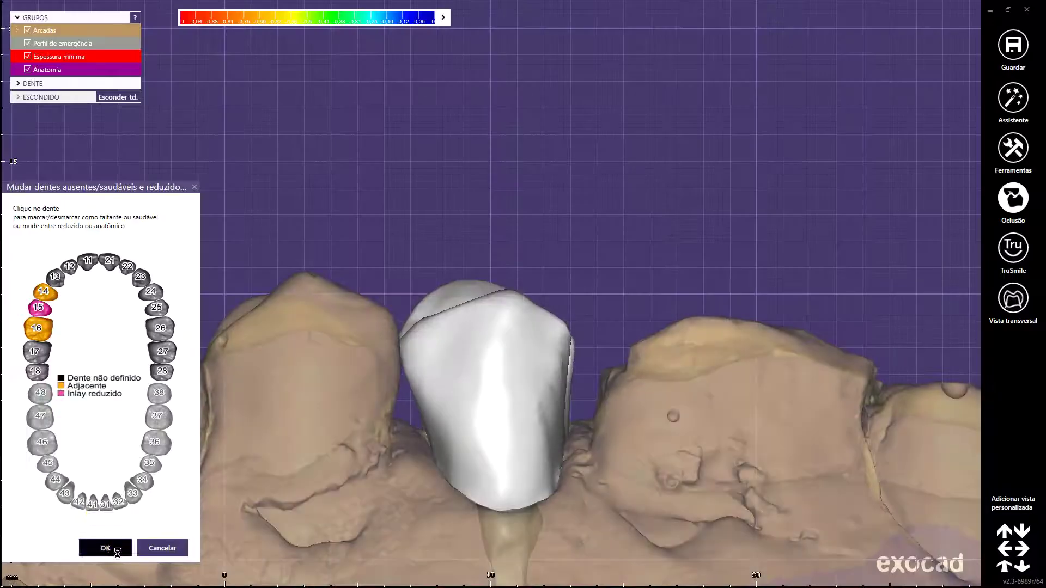
left_click(109, 548)
Step: Reduce the tooth 15 inlay by 0.6 mm and apply the reduction
right_click(554, 351)
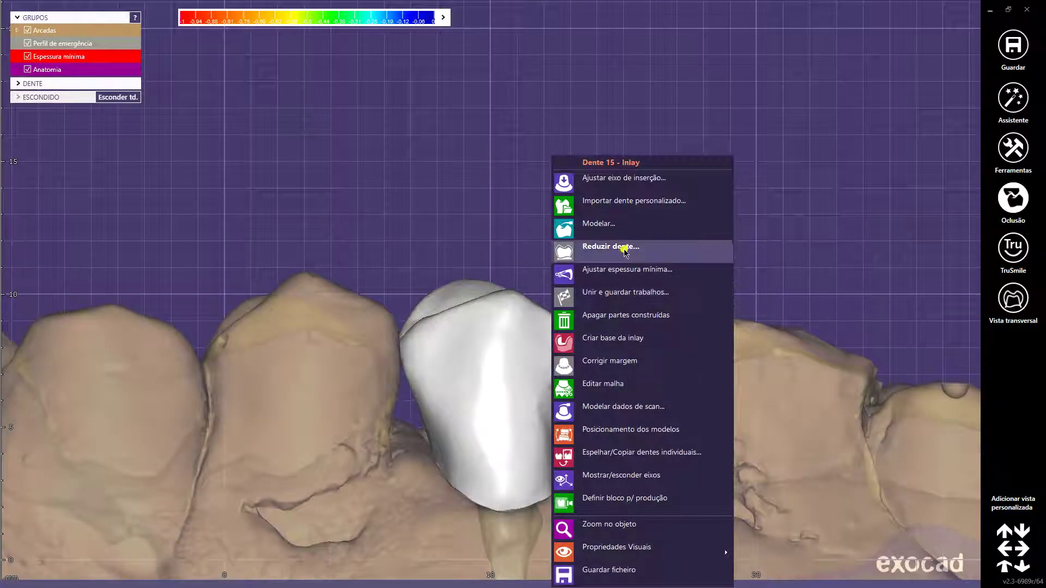
left_click(625, 249)
scroll(104, 222, "down", 1)
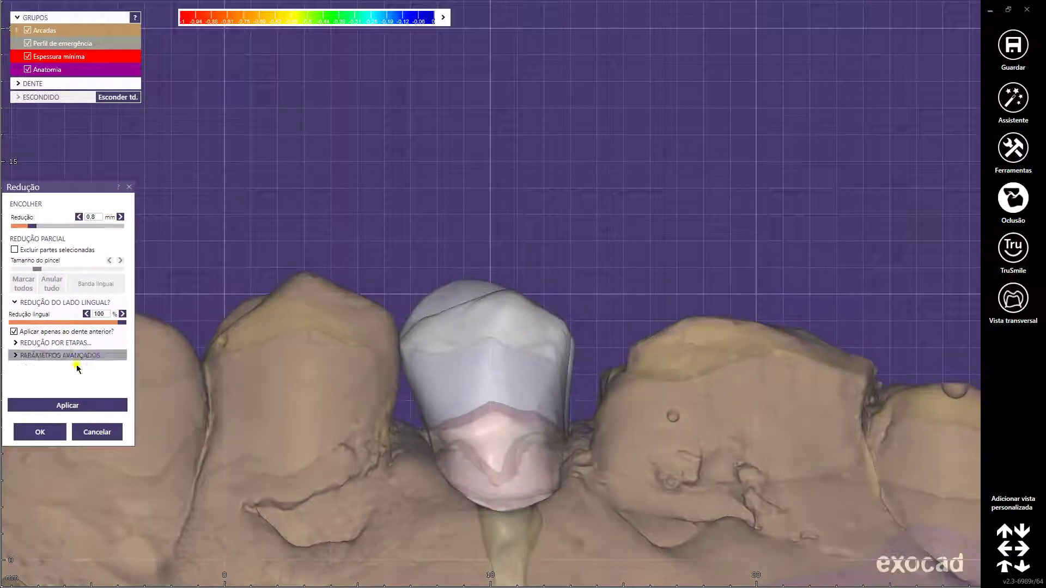
left_click(68, 406)
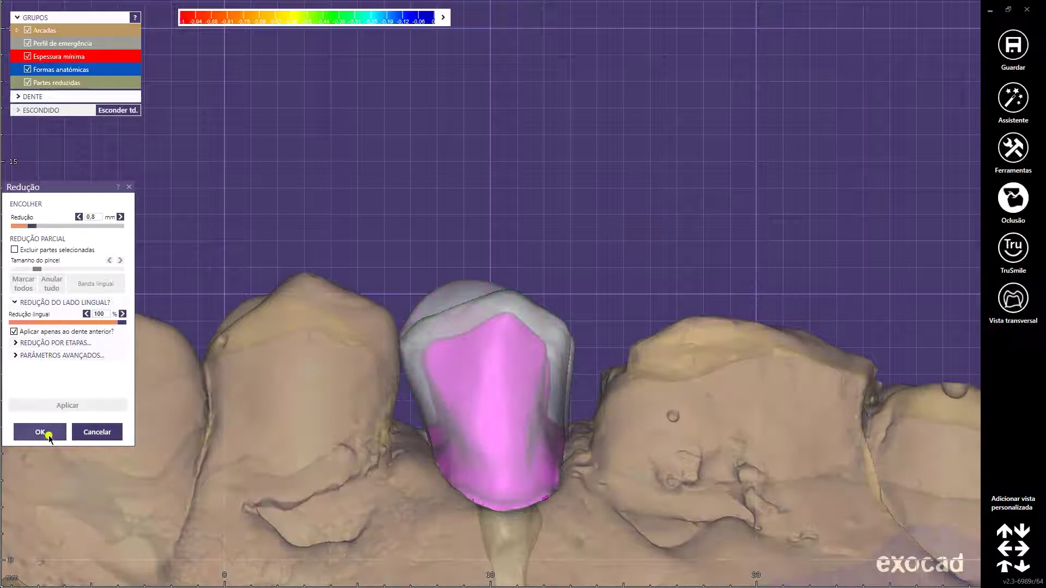
left_click(41, 432)
right_click(601, 201)
left_click(658, 275)
Step: Toggle neighbouring-tooth translucency, reshape the inlay's top contour, and select the smoothing brush
scroll(497, 372, "up", 3)
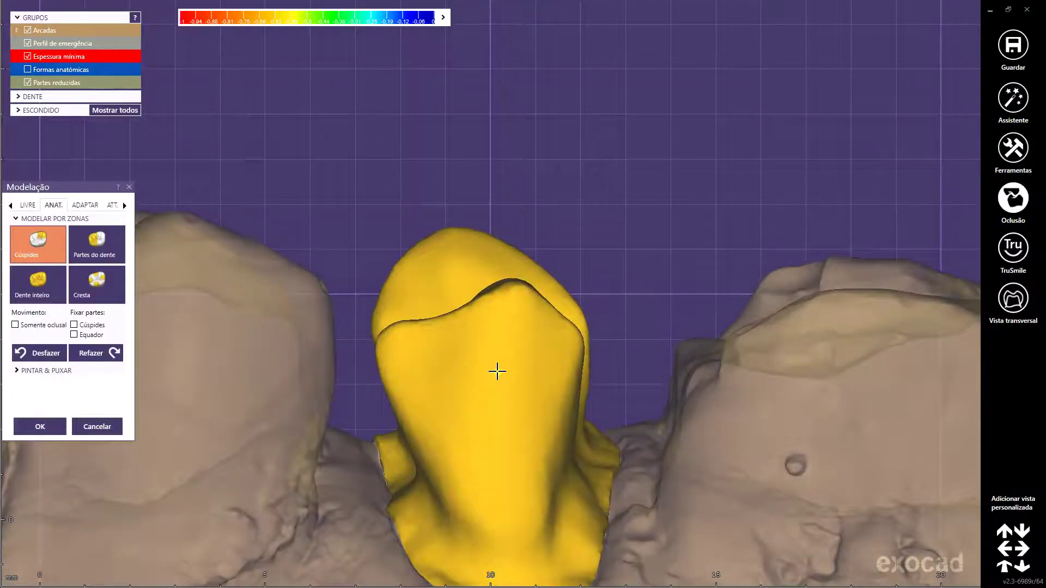
right_click_drag(497, 372, 505, 342)
scroll(508, 232, "down", 2)
middle_click(503, 325, "shift")
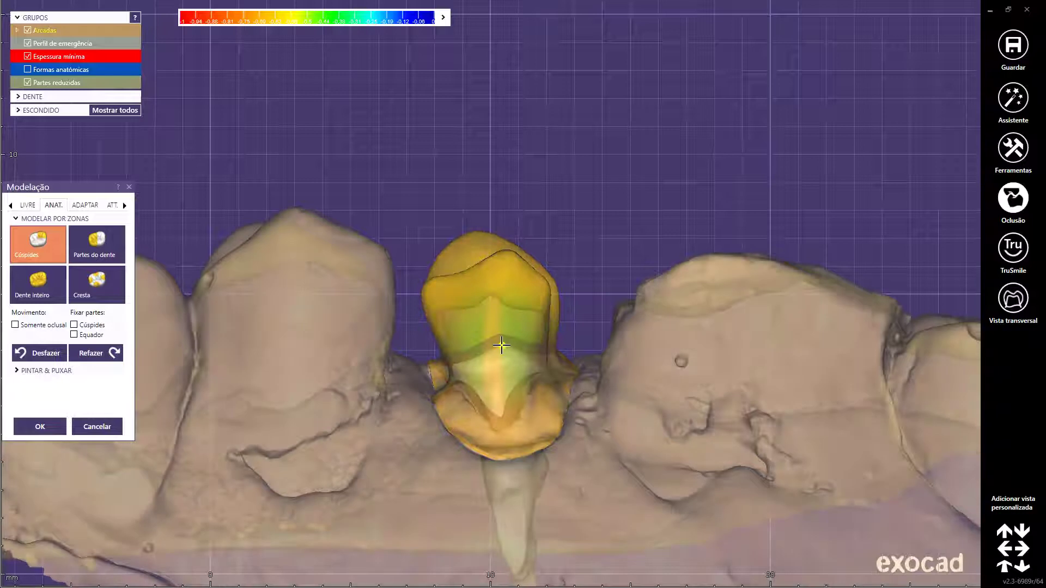
middle_click(513, 351, "shift")
middle_click(567, 394, "shift")
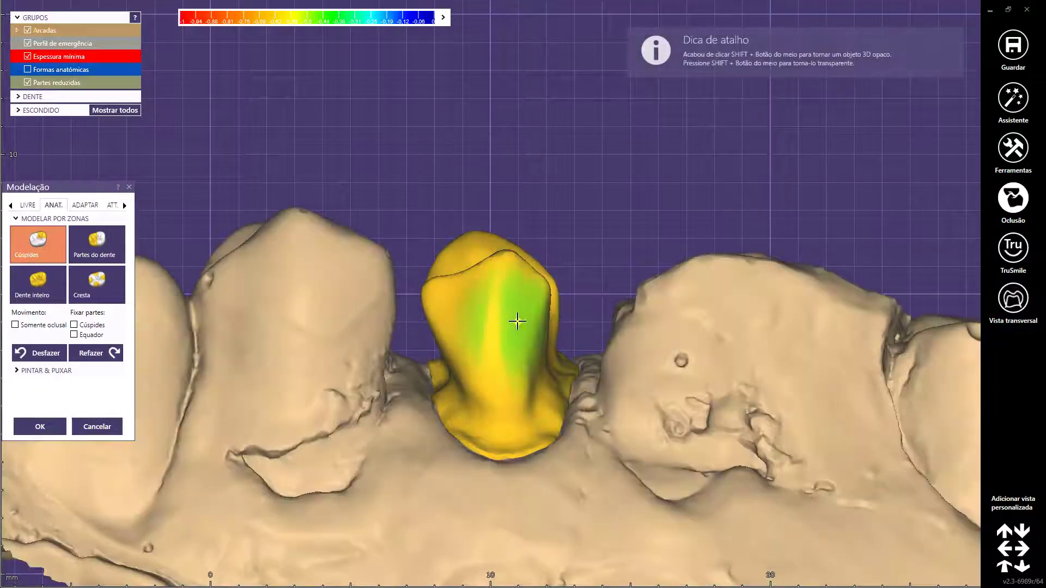
scroll(517, 321, "up", 2)
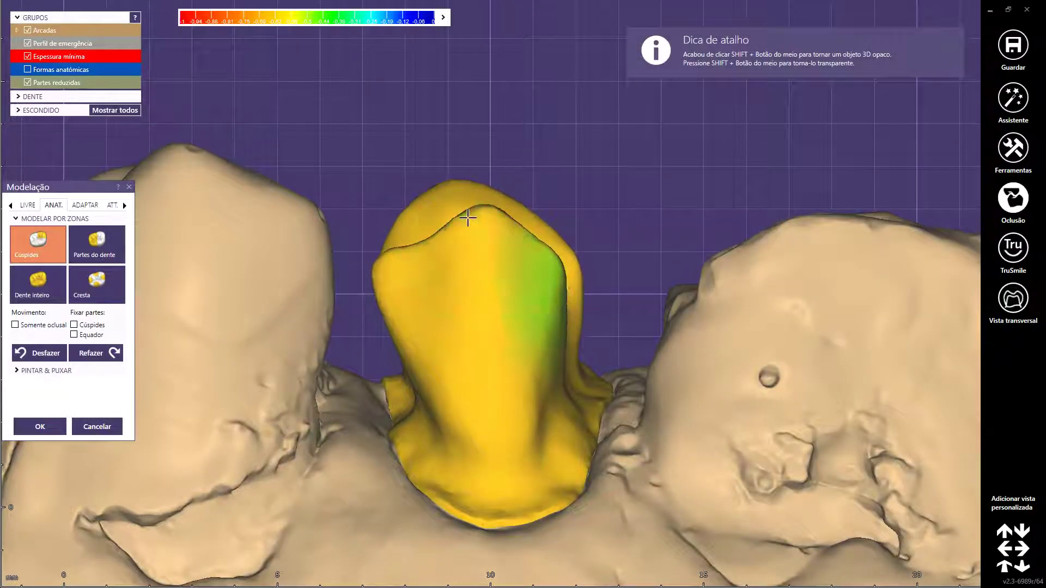
left_click_drag(562, 303, 436, 325)
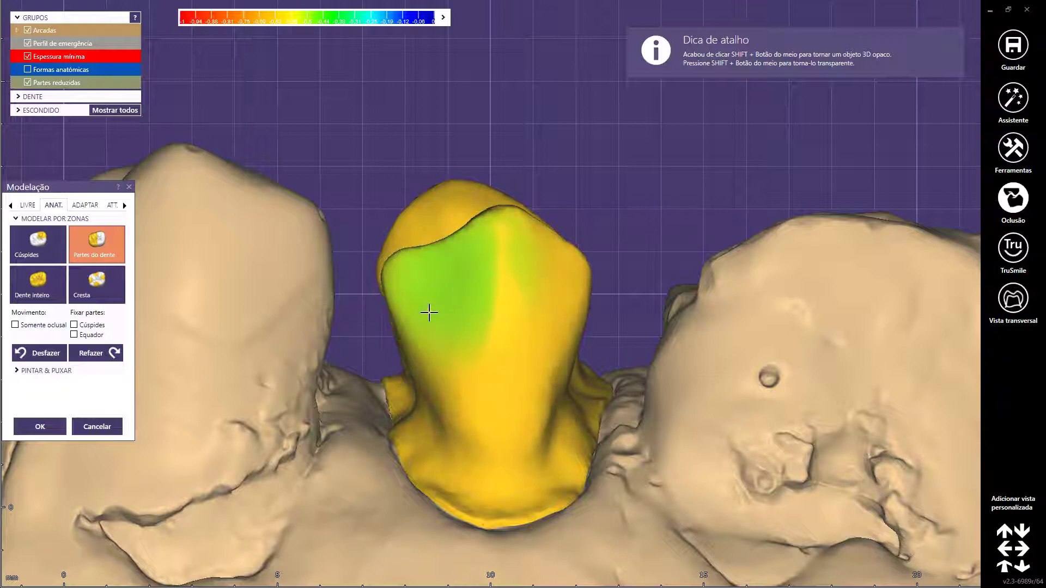
right_click_drag(429, 313, 481, 253)
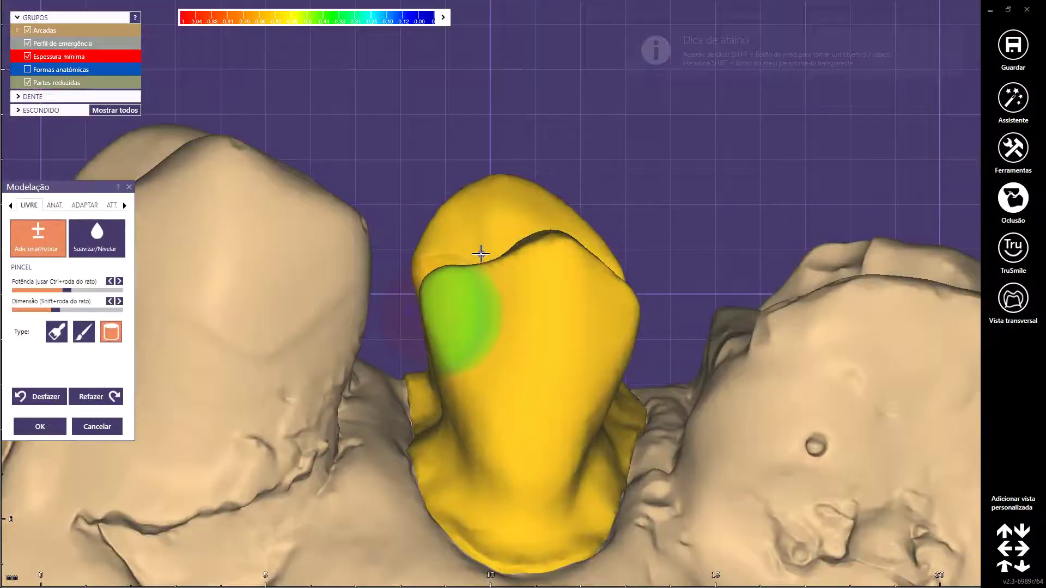
scroll(481, 253, "up", 1)
key("shift")
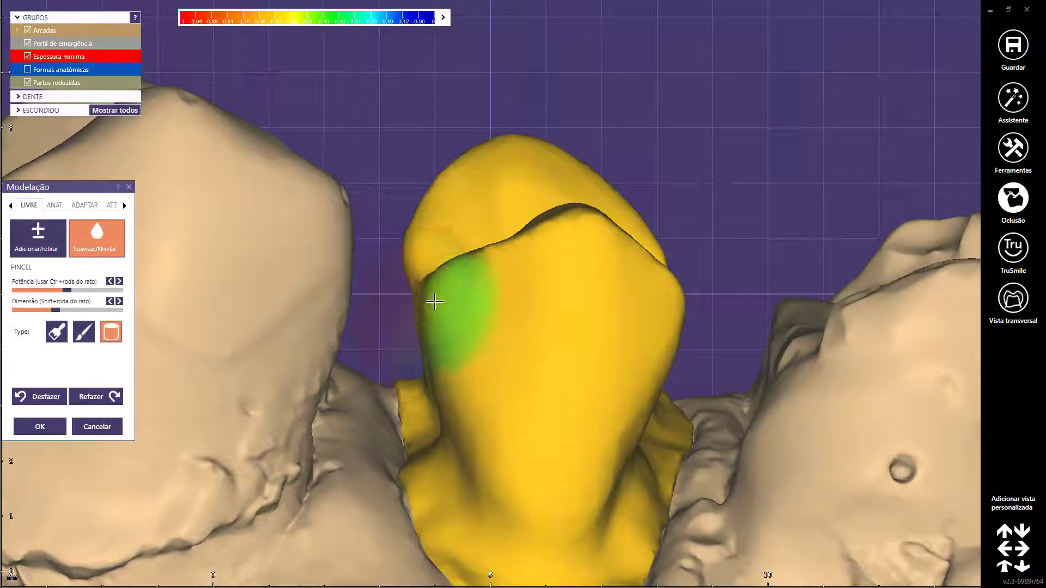
Step: Smooth the green bulge on the front of the tooth 15 inlay
mouse_move(427, 346)
right_mouse_down()
mouse_move(568, 204)
mouse_move(575, 221)
right_mouse_up()
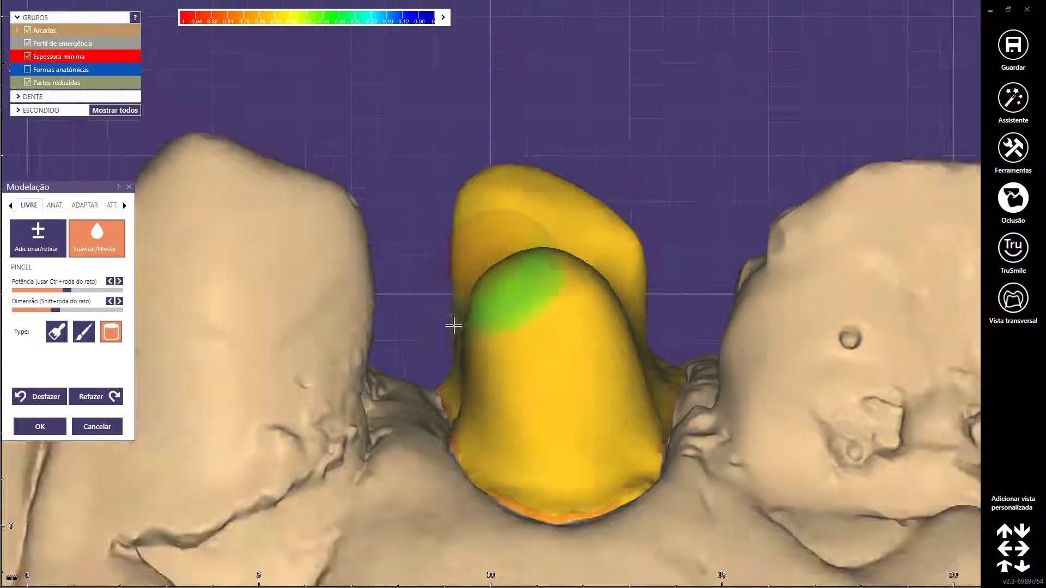
right_click_drag(460, 301, 589, 384)
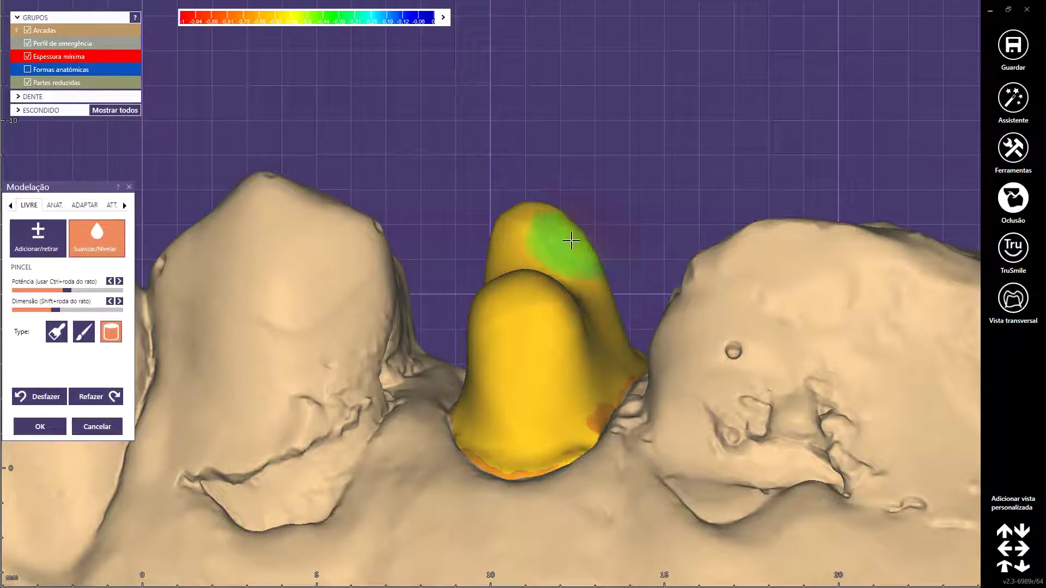
right_click_drag(521, 235, 540, 322)
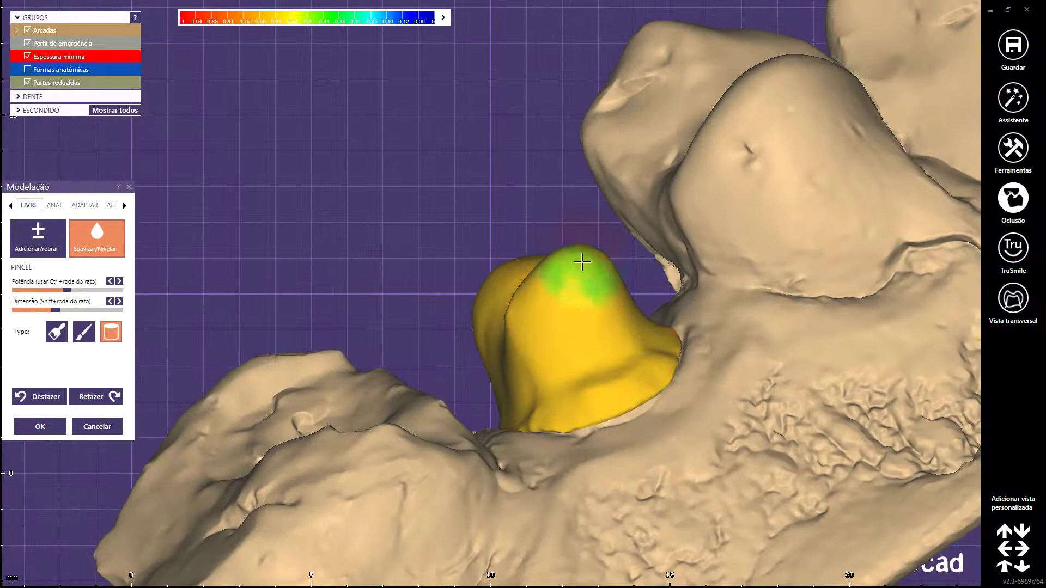
right_click_drag(582, 262, 603, 278)
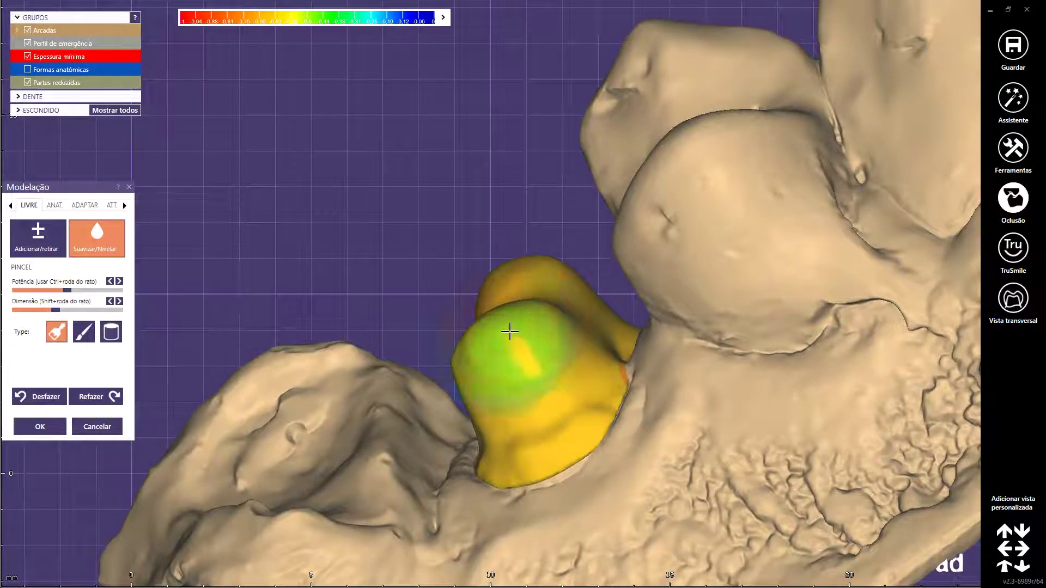
mouse_move(444, 428)
right_mouse_down()
mouse_move(497, 426)
mouse_move(498, 359)
right_mouse_up()
left_click_drag(498, 359, 420, 293)
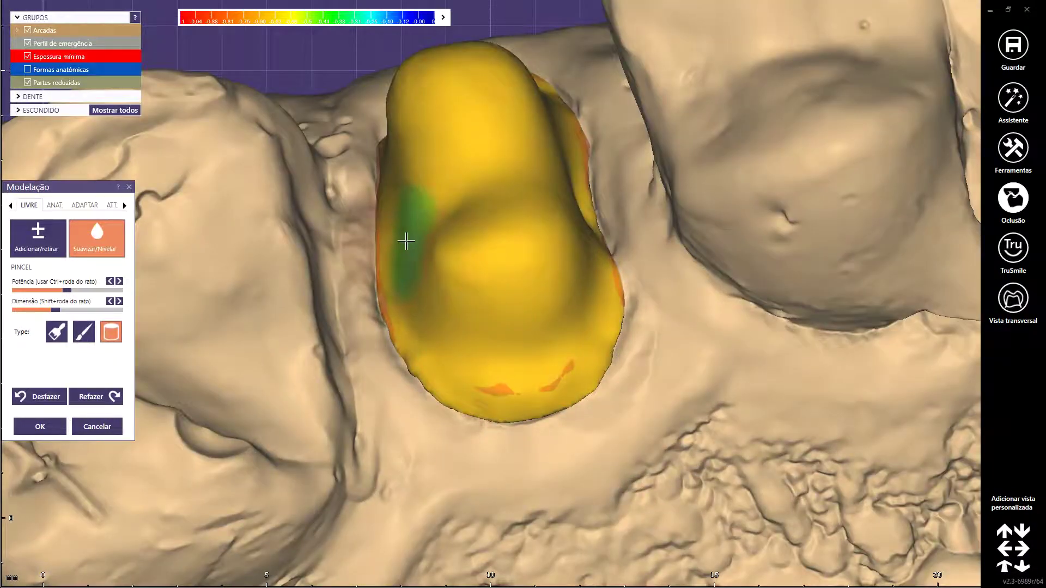
Step: Flatten the occlusal bump and smooth the bulges along the inlay's surface and side
right_click_drag(403, 163, 351, 133)
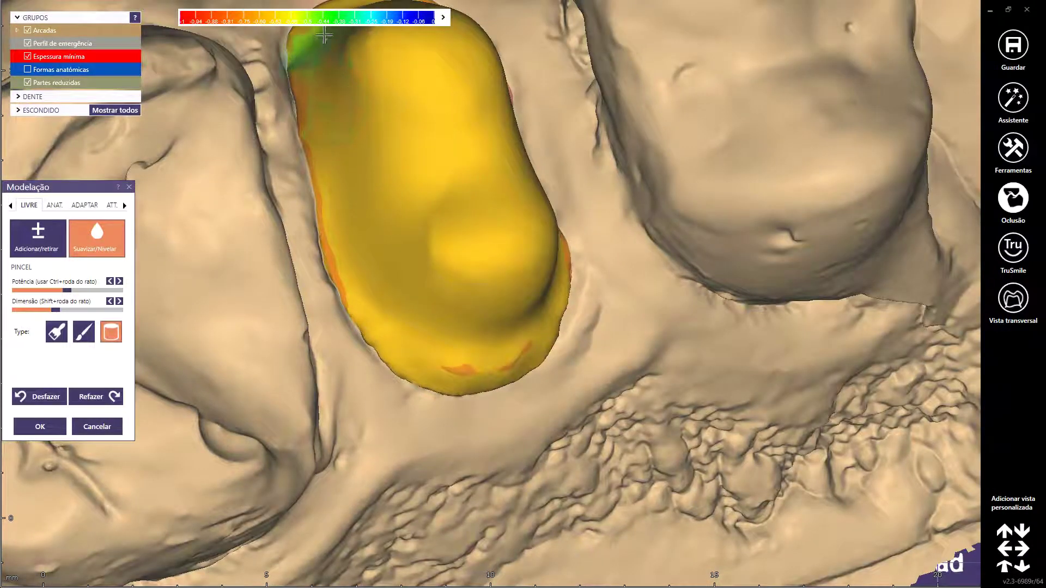
right_click_drag(456, 304, 536, 316)
mouse_move(535, 316)
left_mouse_down()
mouse_move(432, 264)
mouse_move(498, 355)
mouse_move(582, 236)
left_mouse_up()
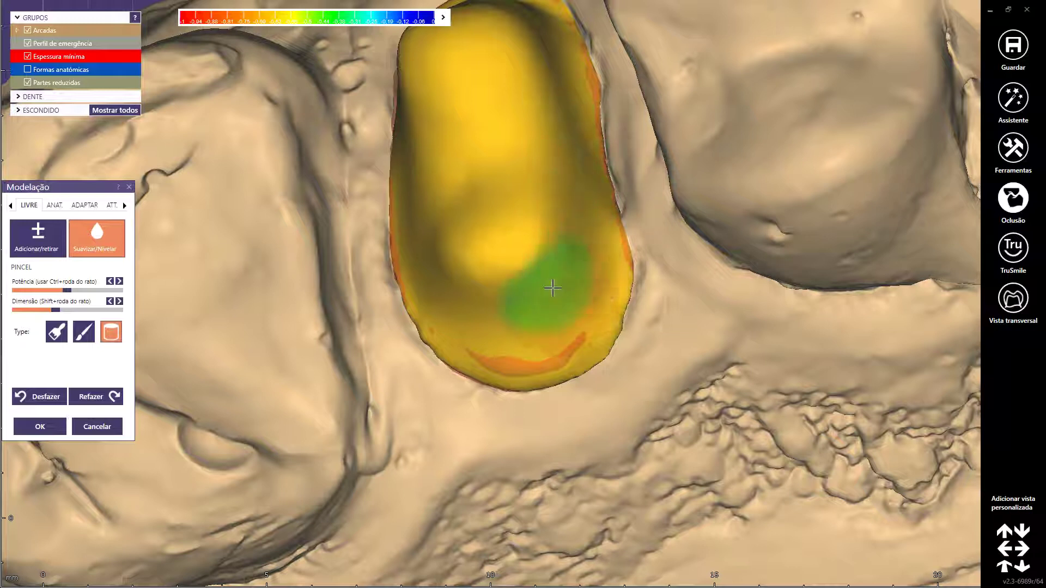
right_click_drag(491, 233, 535, 143)
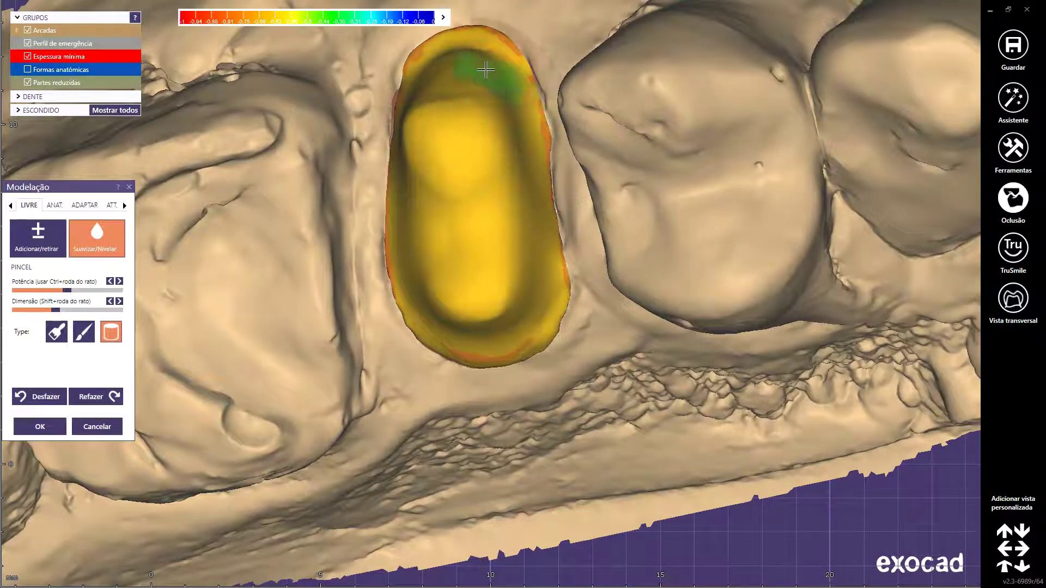
mouse_move(468, 69)
right_mouse_down()
mouse_move(413, 86)
mouse_move(390, 117)
right_mouse_up()
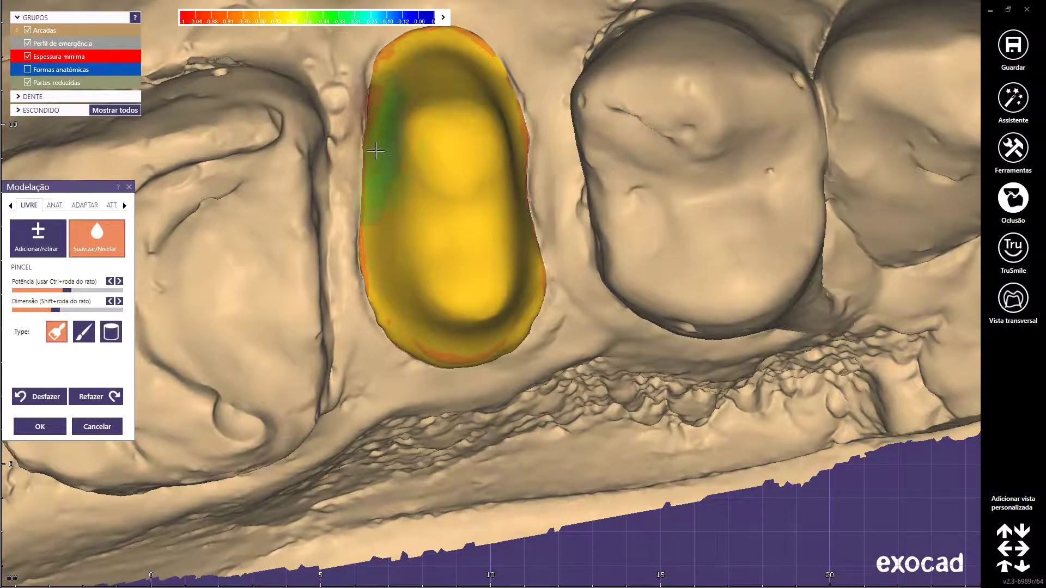
mouse_move(381, 222)
right_mouse_down()
mouse_move(460, 170)
mouse_move(458, 320)
right_mouse_up()
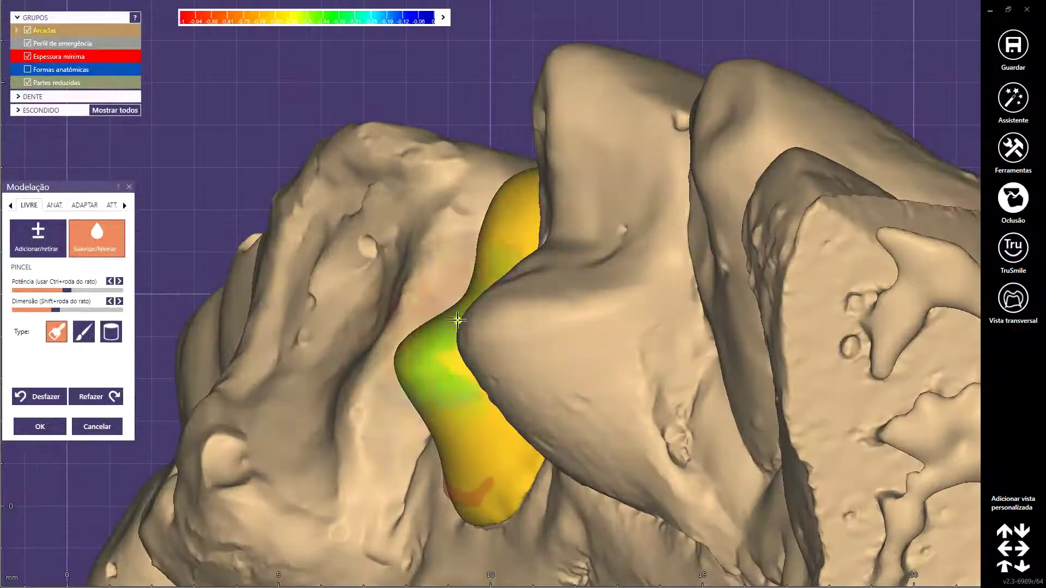
left_click_drag(413, 347, 407, 361)
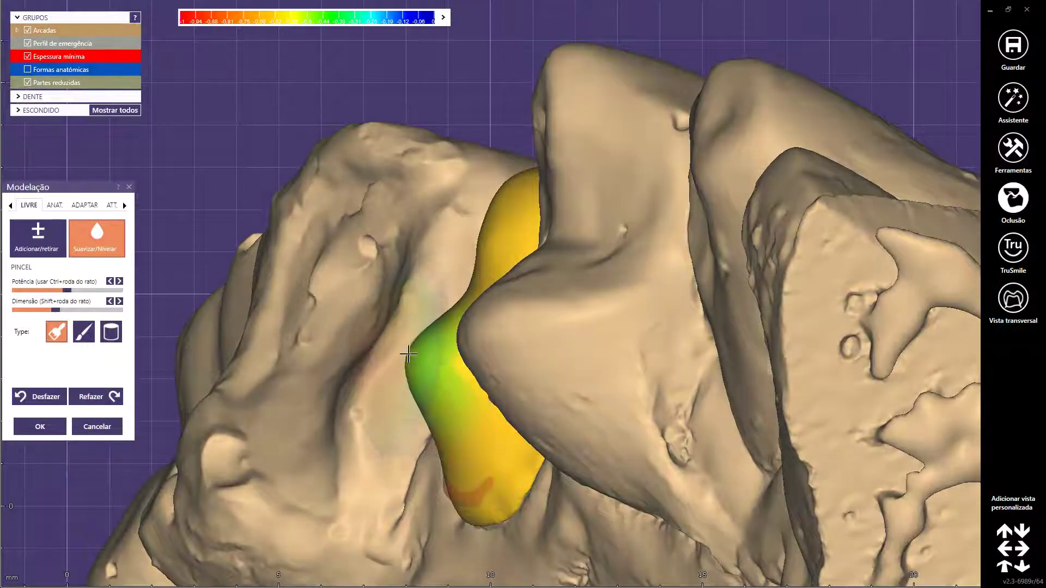
Step: Add material over the thin red spot on the inlay's front
mouse_move(415, 398)
right_mouse_down()
mouse_move(436, 345)
mouse_move(644, 305)
mouse_move(641, 317)
mouse_move(668, 254)
right_mouse_up()
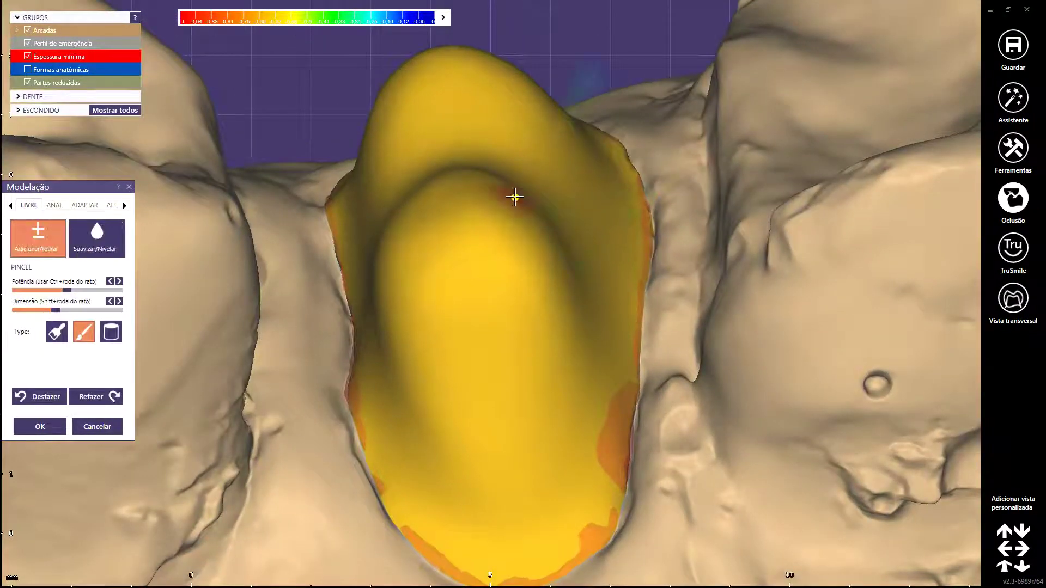
right_click_drag(439, 194, 448, 214)
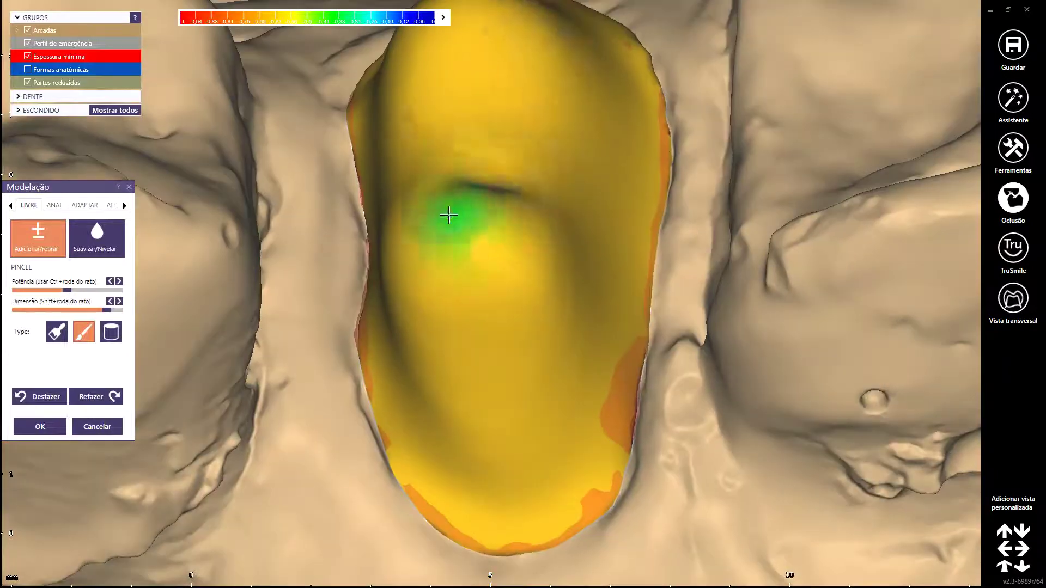
left_click(422, 185)
right_click_drag(460, 159, 484, 205)
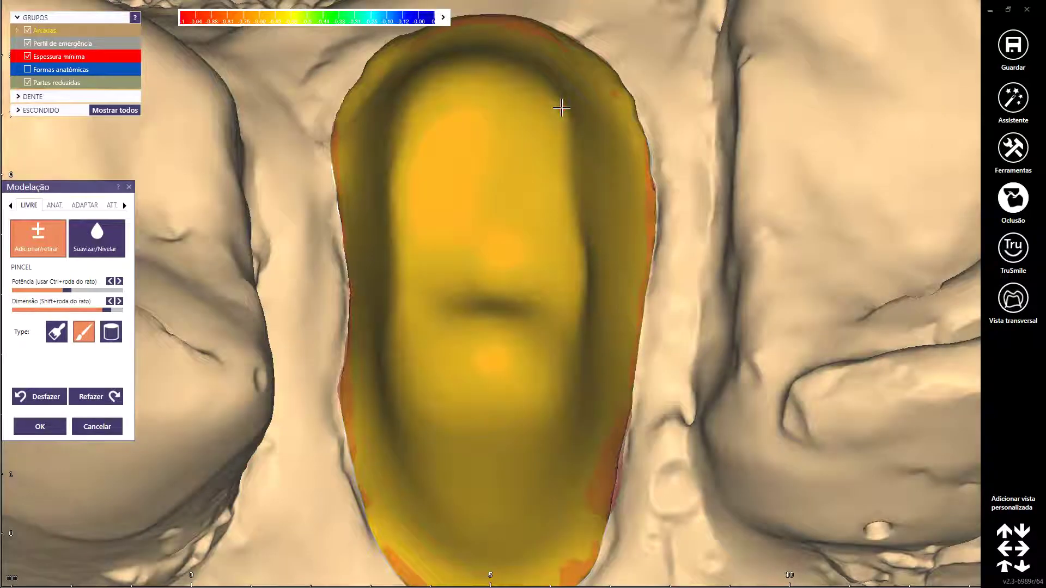
Step: Smooth the crown's outer edge with the Suavizar/Nivelar brush
right_click_drag(560, 105, 649, 311)
key("s")
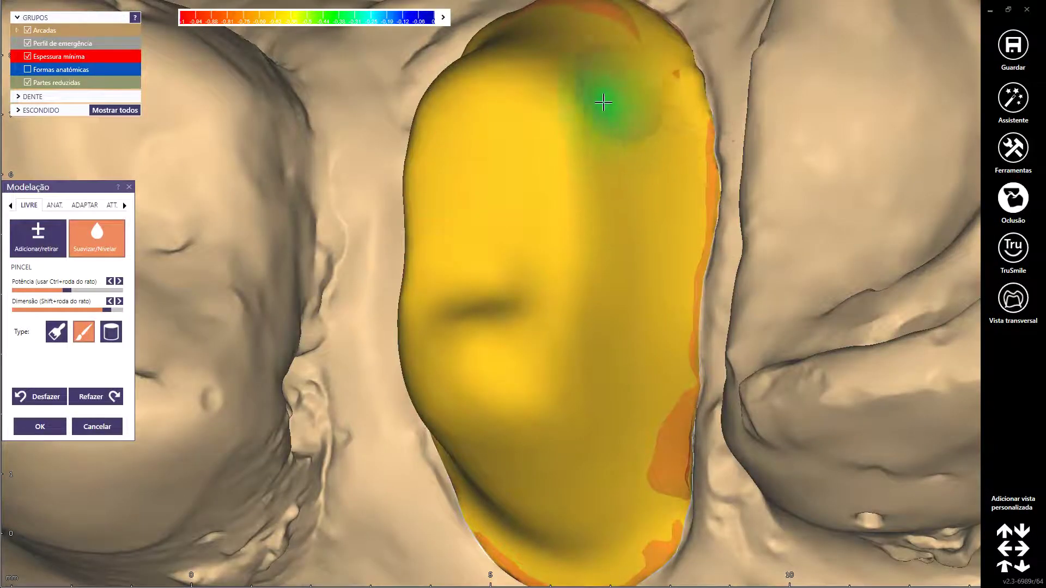
right_click_drag(603, 98, 355, 261)
key("a")
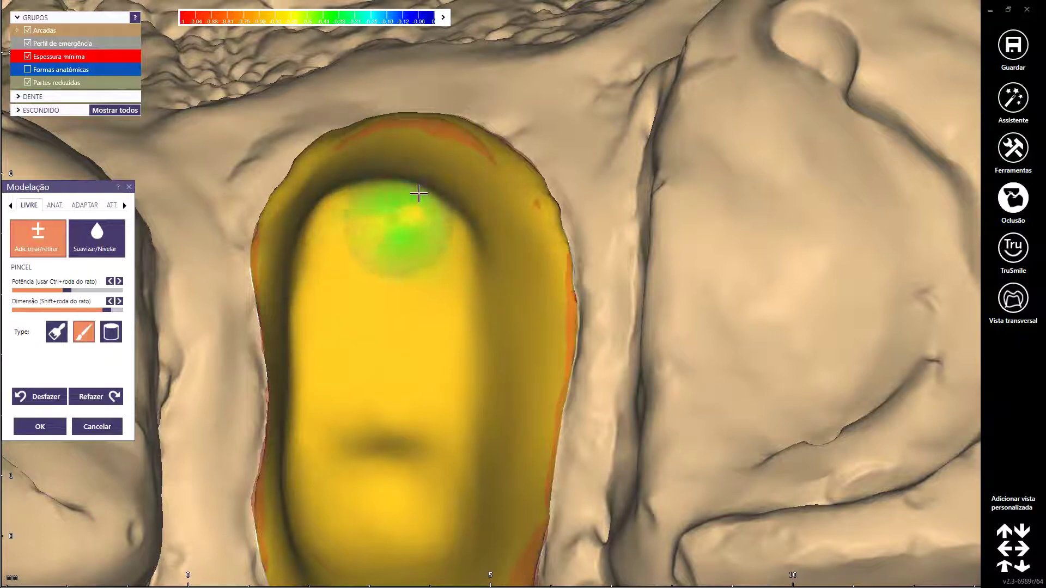
key("s")
right_click_drag(419, 193, 382, 159)
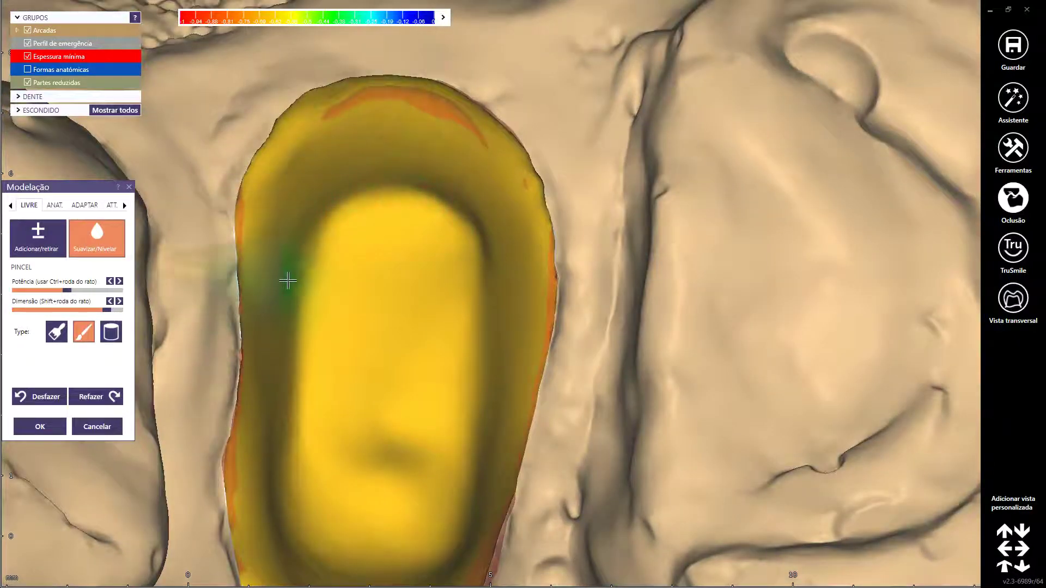
right_click_drag(423, 187, 469, 212)
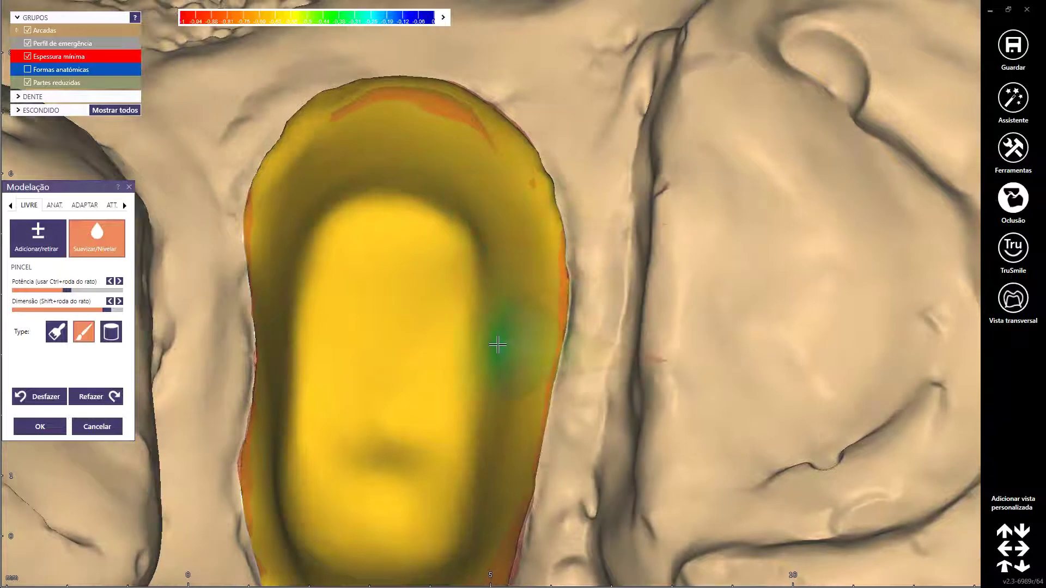
Step: Smooth along the cusp ridge, then switch to ANAT. ridge-zone sculpting
key("a")
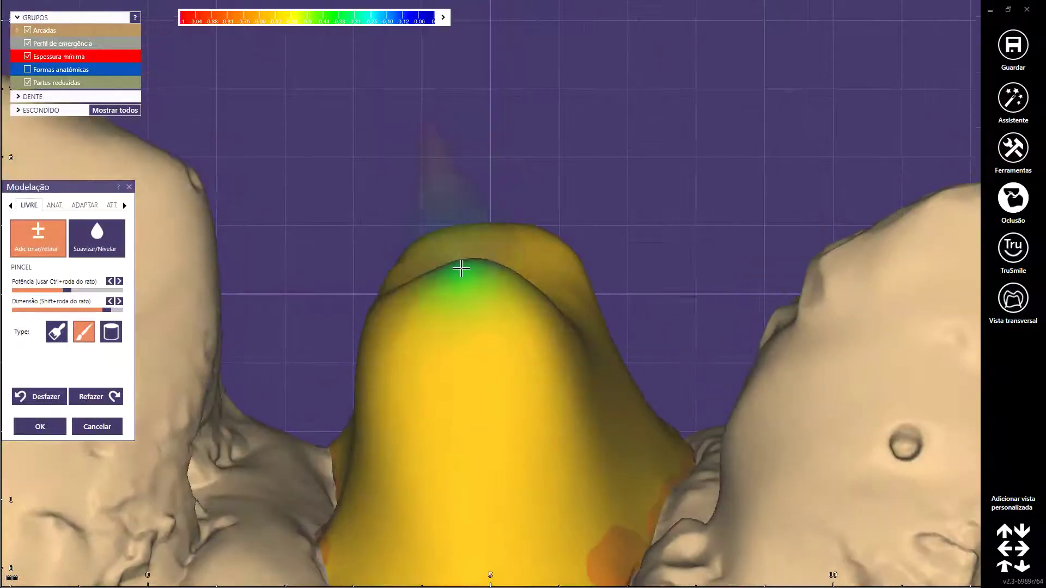
mouse_move(461, 268)
right_mouse_down()
mouse_move(502, 287)
mouse_move(565, 369)
right_mouse_up()
key("s")
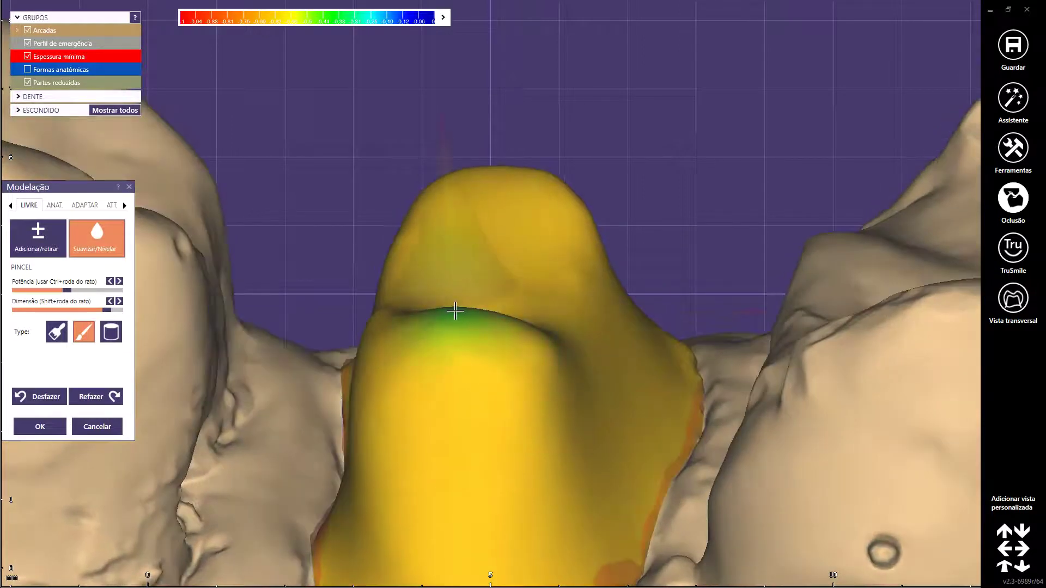
right_click_drag(457, 311, 469, 289)
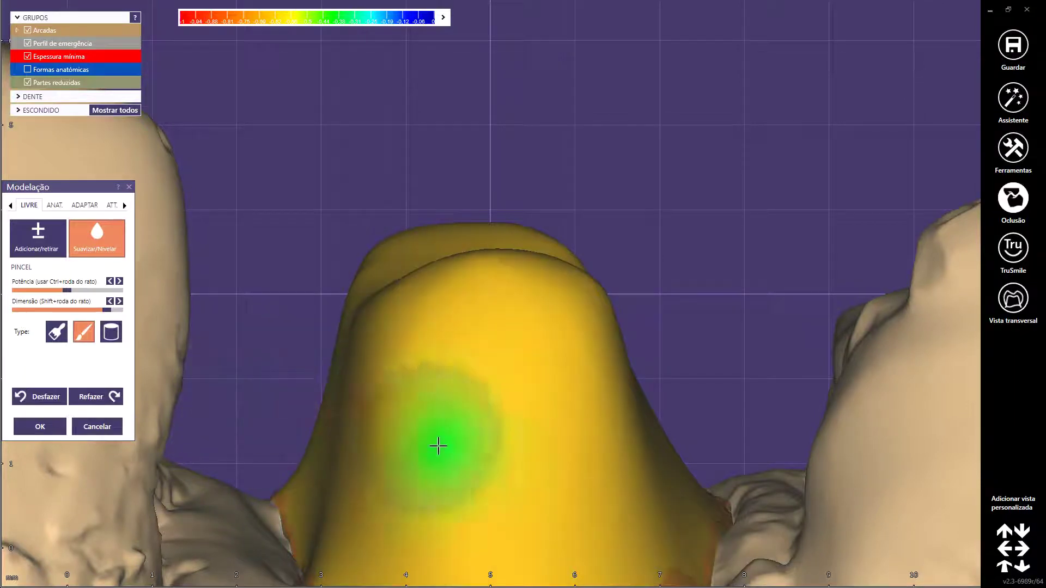
right_click_drag(476, 319, 523, 284)
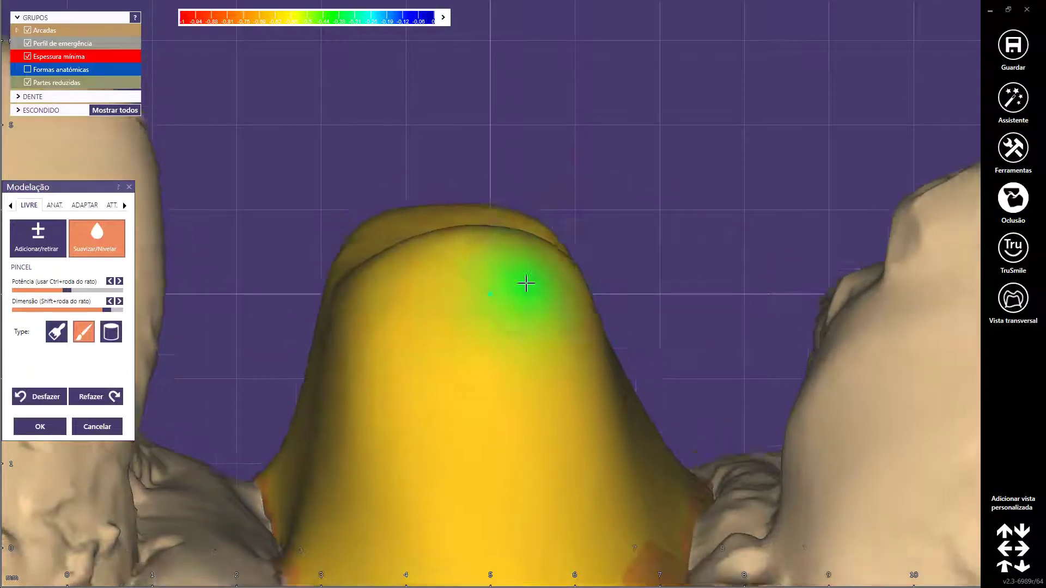
key("ctrl+Tab")
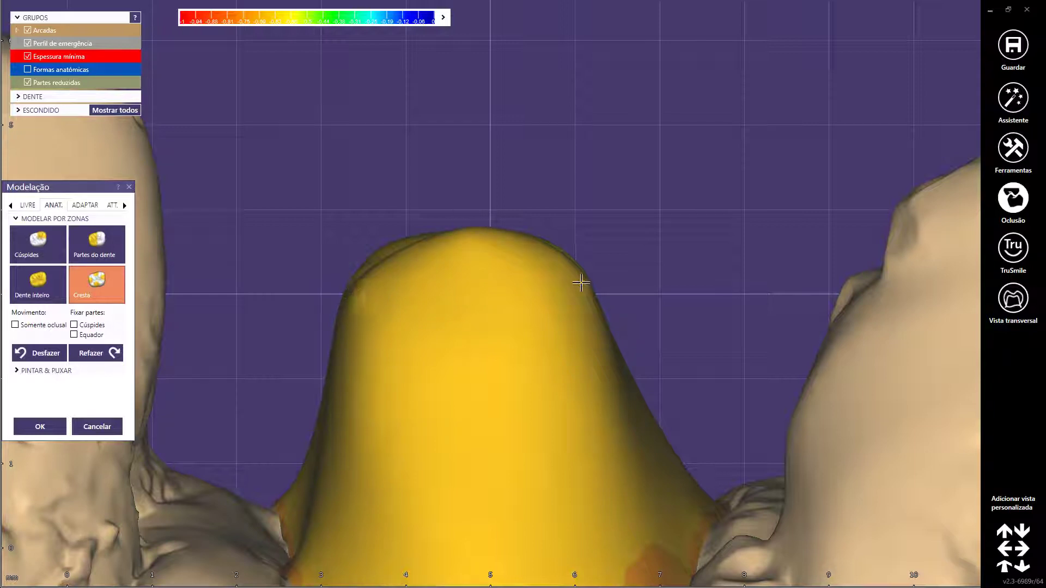
Step: Return to LIVRE free-form smoothing and smooth the top of the crown
key("ctrl+shift+Tab")
right_click_drag(420, 329, 448, 362)
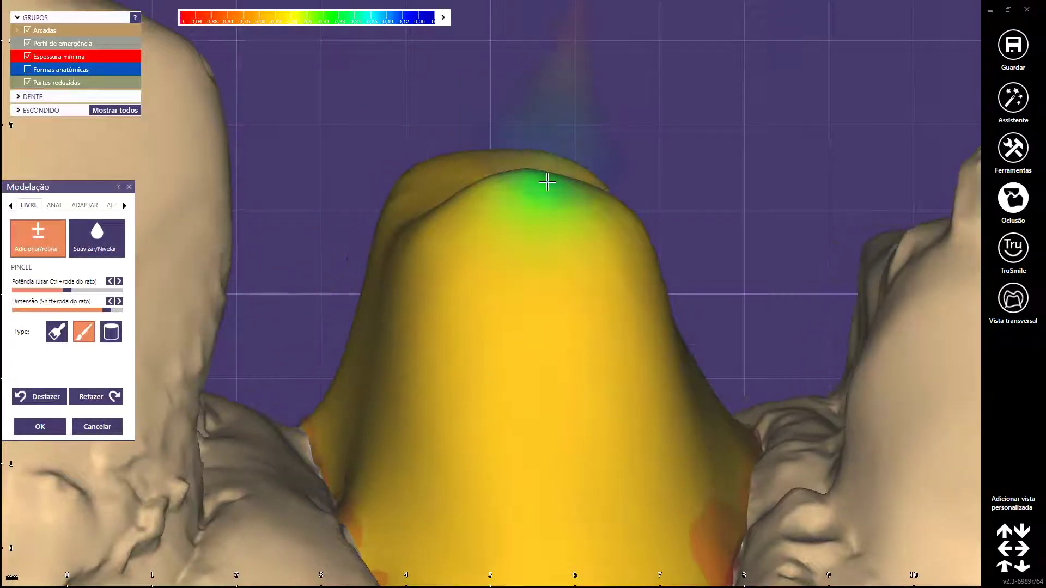
right_click_drag(542, 175, 458, 174)
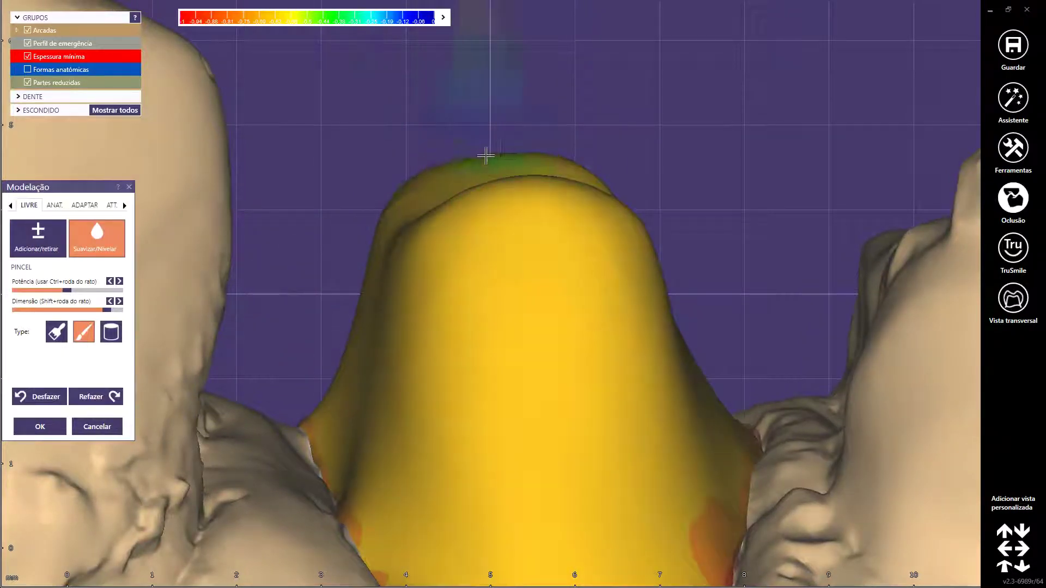
mouse_move(561, 173)
right_mouse_down()
mouse_move(584, 194)
mouse_move(512, 180)
mouse_move(538, 219)
mouse_move(592, 140)
mouse_move(656, 145)
right_mouse_up()
key("shift")
mouse_move(618, 351)
right_mouse_down()
mouse_move(568, 403)
mouse_move(581, 407)
right_mouse_up()
right_click_drag(557, 391, 531, 443)
Step: Smooth the crown's lower side with an enlarged brush, then hide the Arcadas
scroll(476, 469, "up", 3)
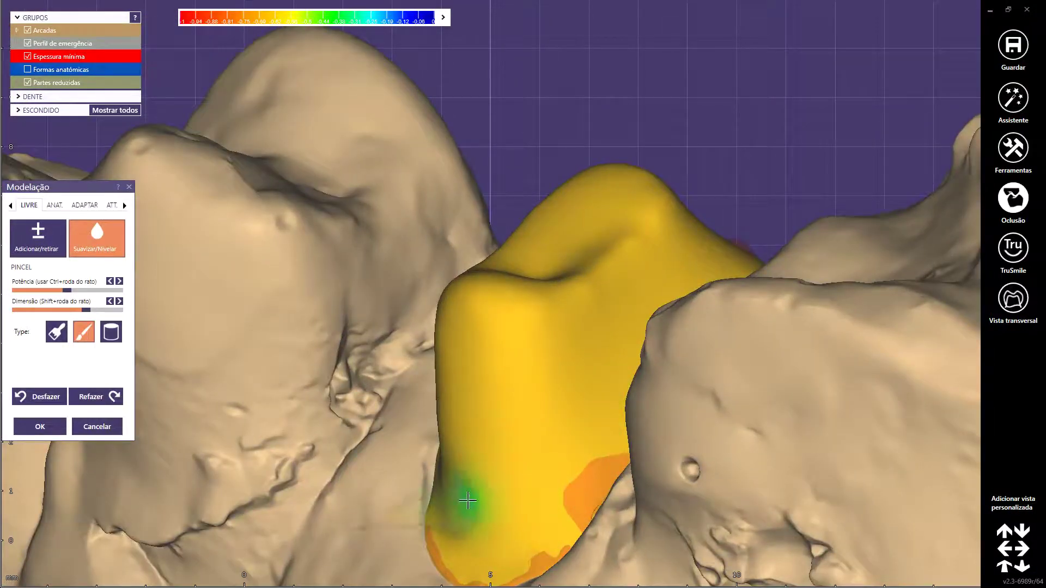
scroll(485, 469, "down", 2)
right_click_drag(502, 434, 500, 436)
scroll(444, 276, "up", 4)
scroll(416, 322, "up", 3, "shift")
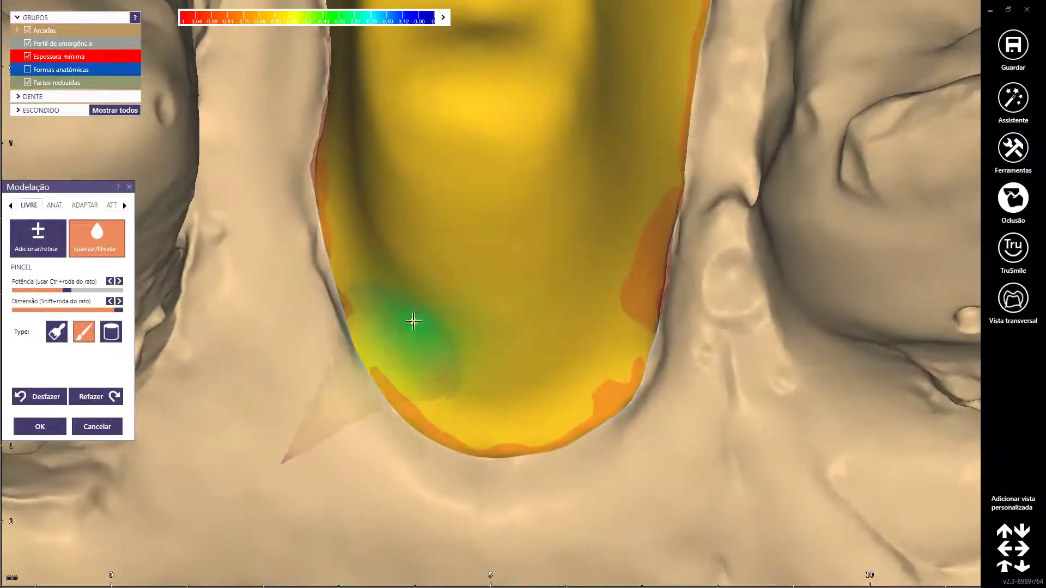
left_click_drag(416, 323, 442, 353)
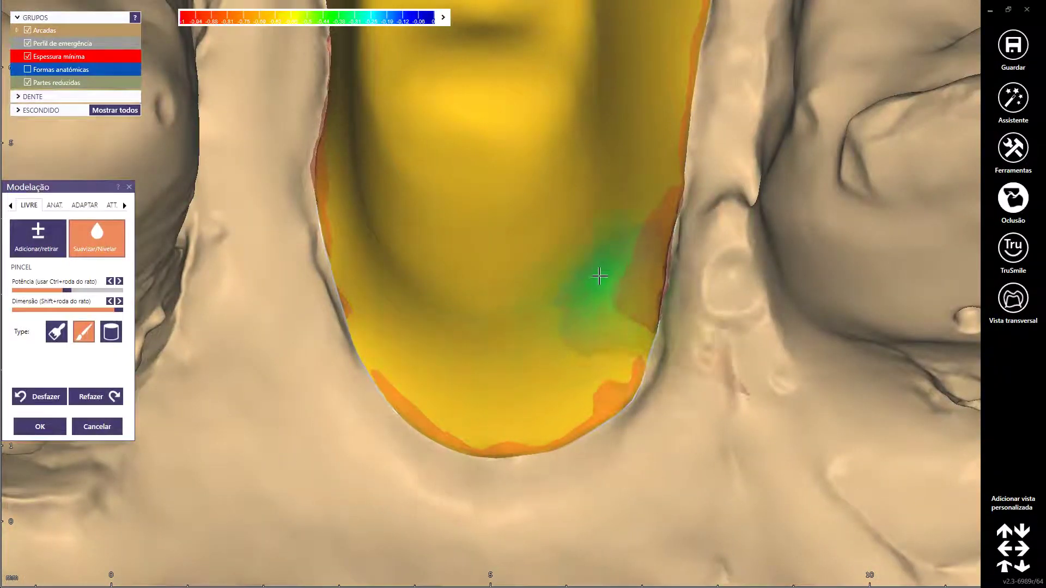
scroll(438, 347, "down", 3)
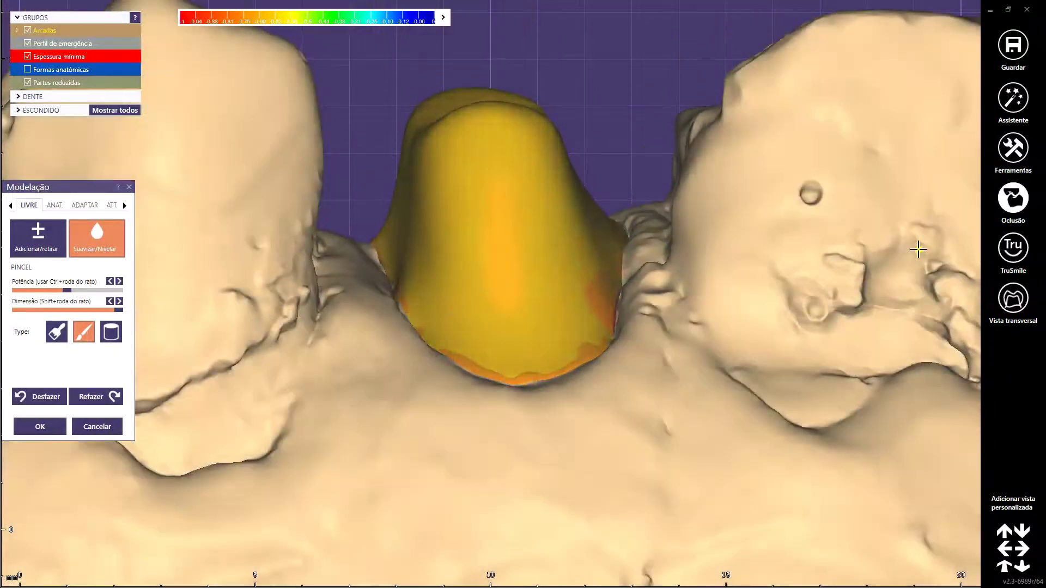
key("space")
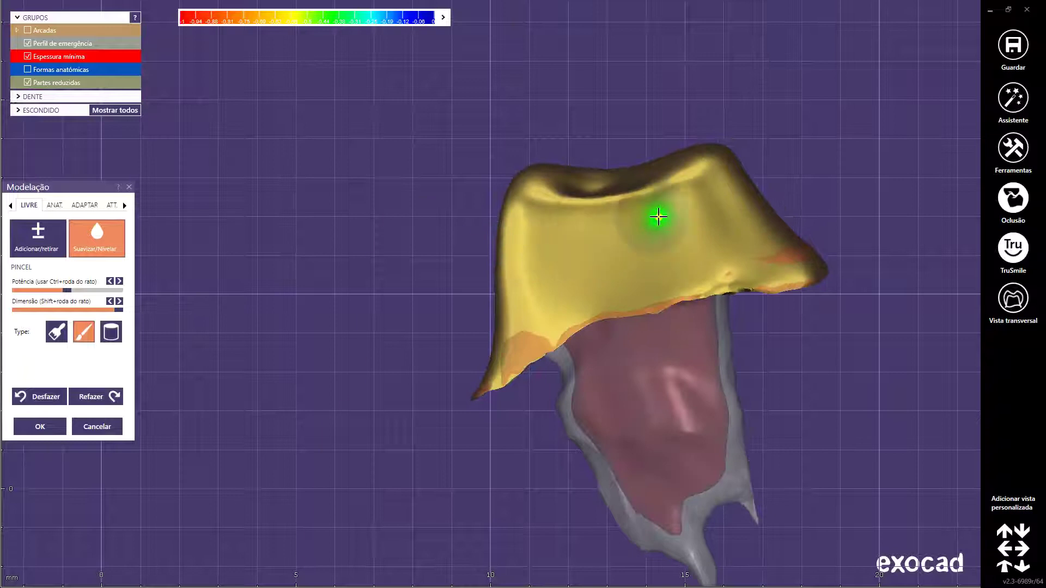
Step: Show the arches again and smooth away the dark occlusal groove
key("space")
scroll(656, 210, "up", 5)
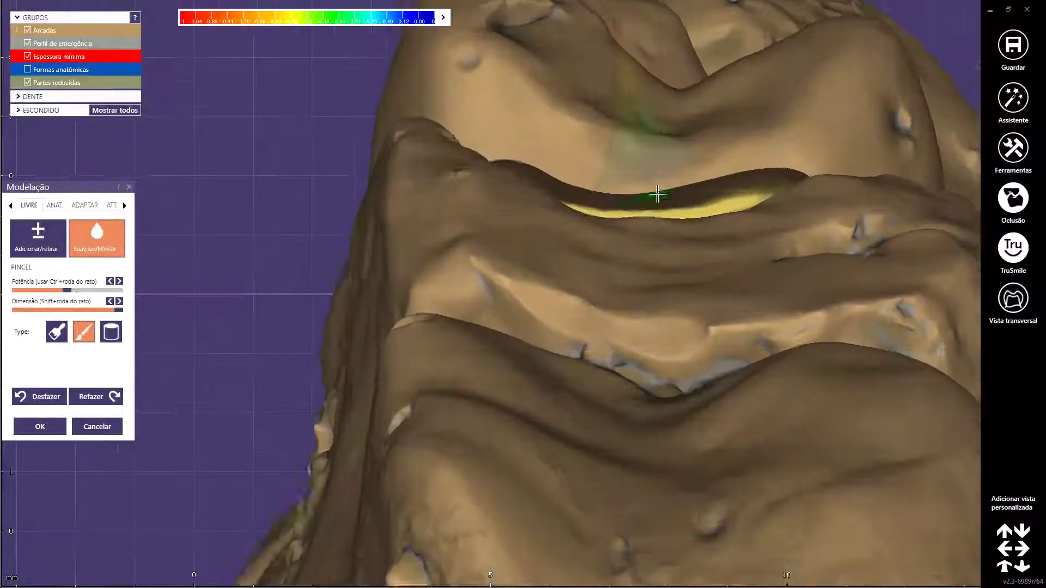
scroll(648, 218, "up", 2)
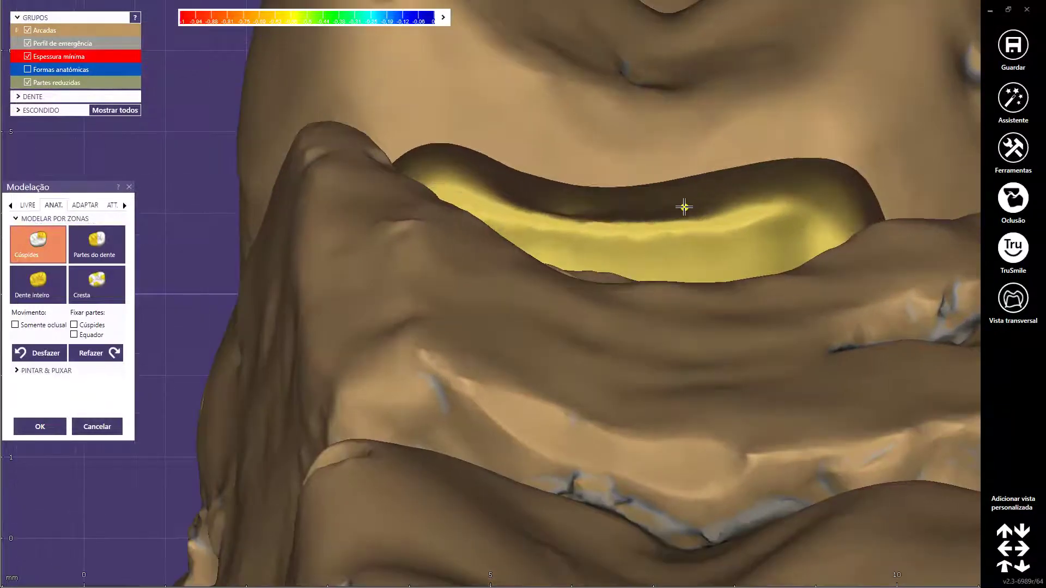
scroll(665, 207, "up", 2)
left_click_drag(666, 207, 670, 219)
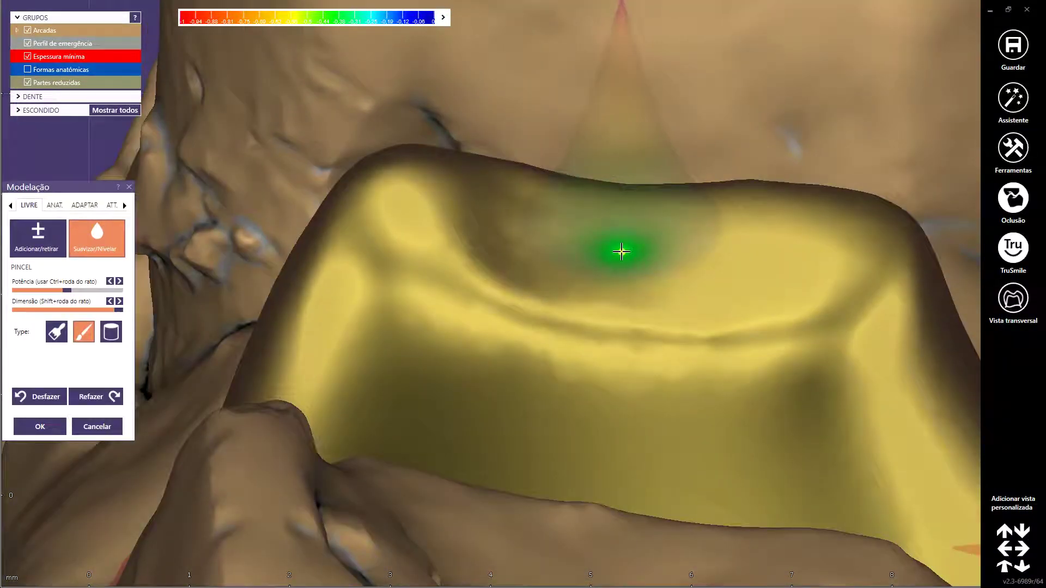
mouse_move(706, 250)
left_mouse_down()
mouse_move(644, 297)
mouse_move(551, 301)
mouse_move(680, 347)
left_mouse_up()
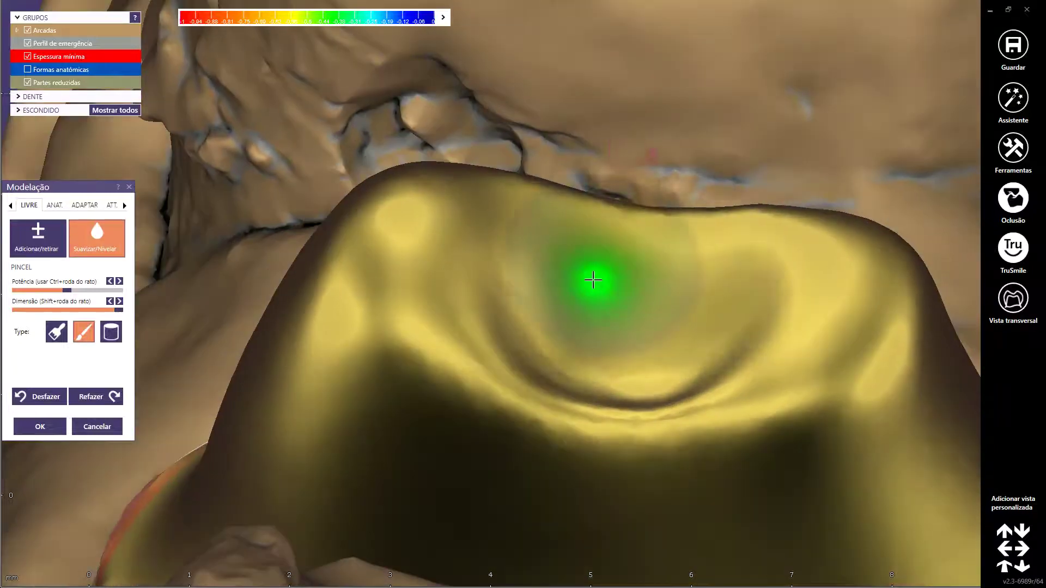
mouse_move(592, 280)
left_mouse_down()
mouse_move(568, 345)
mouse_move(696, 334)
mouse_move(679, 263)
mouse_move(591, 244)
mouse_move(684, 310)
mouse_move(579, 355)
left_mouse_up()
mouse_move(579, 355)
right_mouse_down()
mouse_move(490, 292)
mouse_move(663, 285)
mouse_move(519, 232)
right_mouse_up()
Step: Hide the jaw to isolate the inlay and confirm Modelação with OK
mouse_move(463, 252)
right_mouse_down()
mouse_move(479, 281)
mouse_move(460, 339)
mouse_move(461, 330)
right_mouse_up()
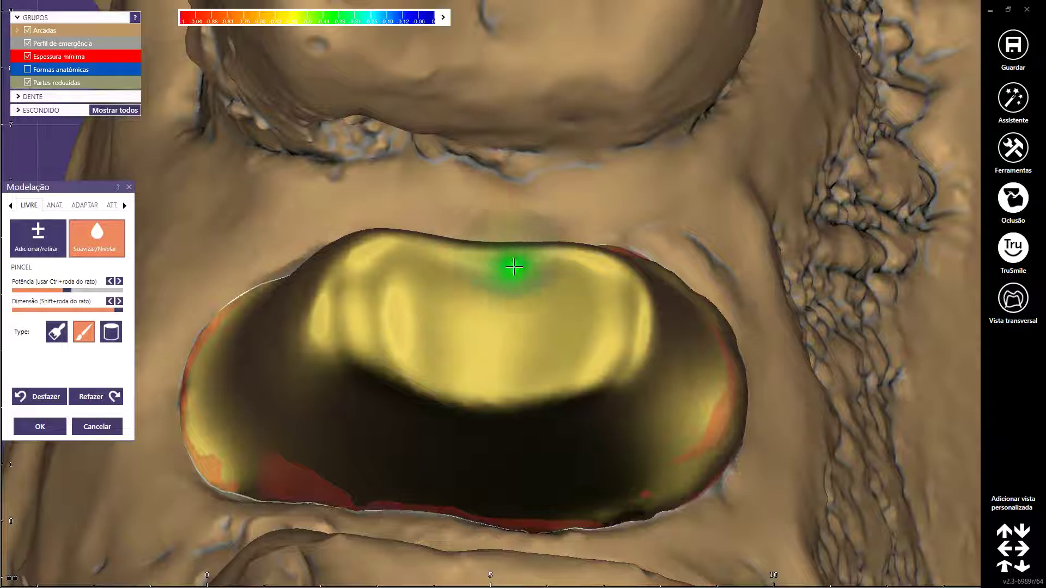
mouse_move(545, 273)
right_mouse_down()
mouse_move(479, 303)
mouse_move(535, 309)
right_mouse_up()
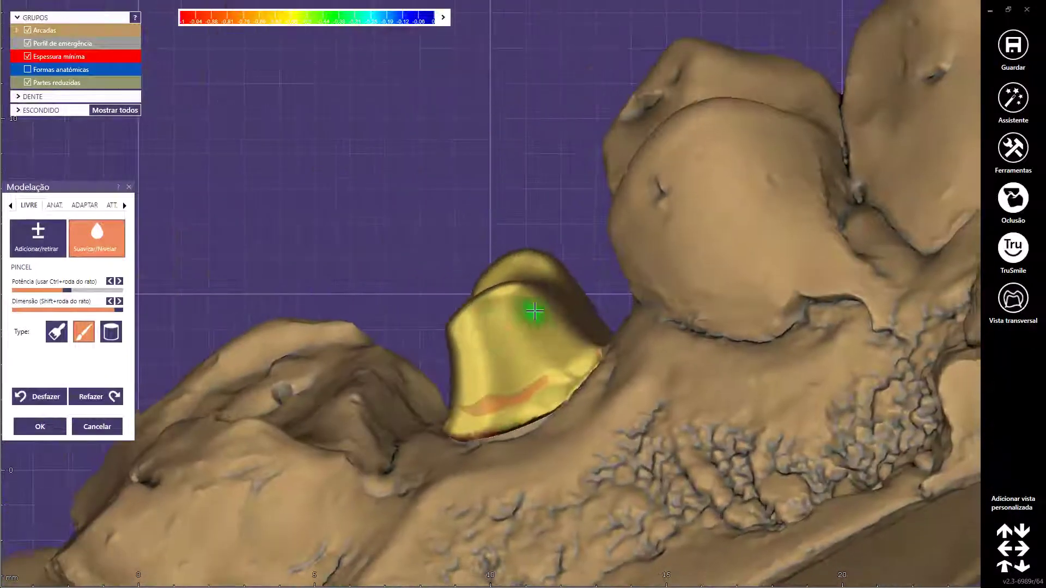
scroll(535, 310, "up", 2)
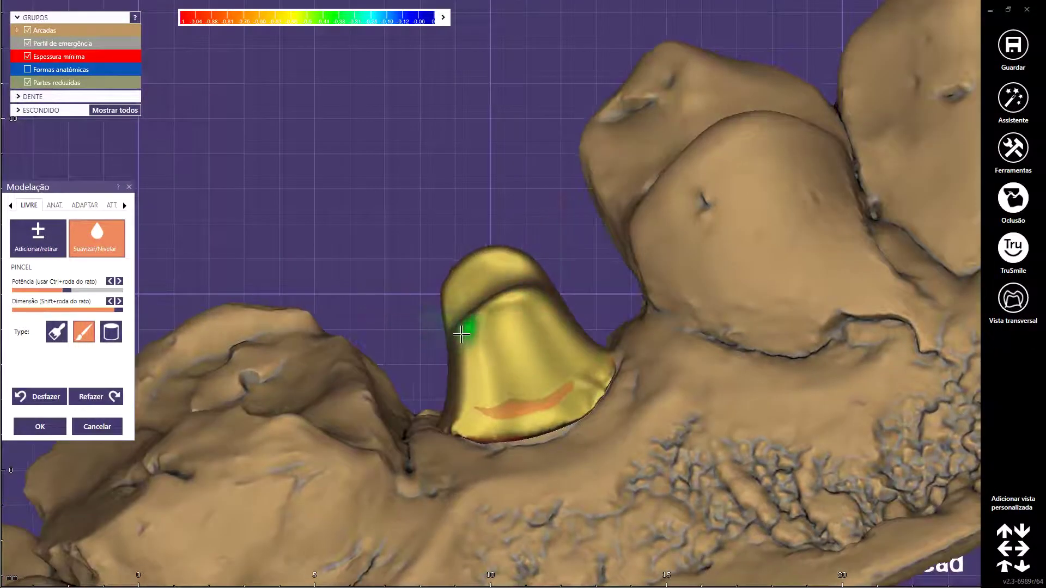
scroll(461, 334, "down", 2)
mouse_move(508, 317)
right_mouse_down()
mouse_move(514, 304)
mouse_move(498, 312)
mouse_move(504, 319)
right_mouse_up()
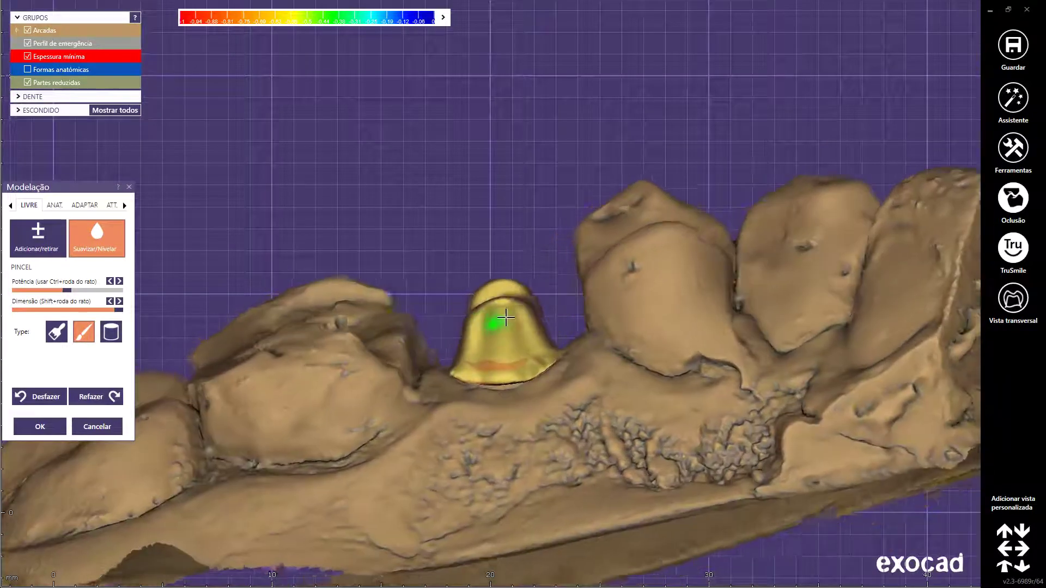
key("space")
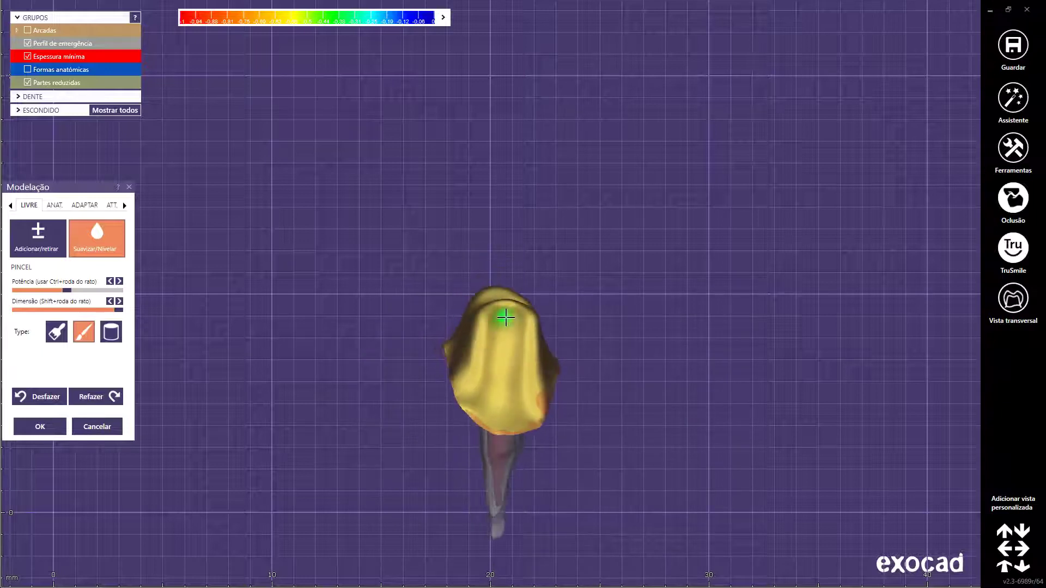
left_click(49, 433)
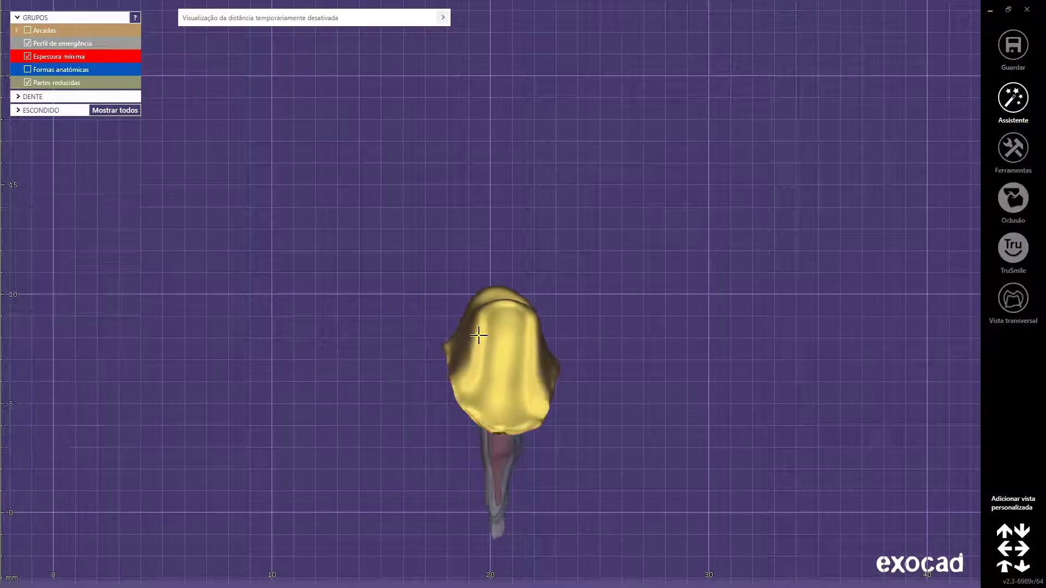
Step: Merge the inlay parts with Assistente to reach the Próximo passo page
left_click(1023, 109)
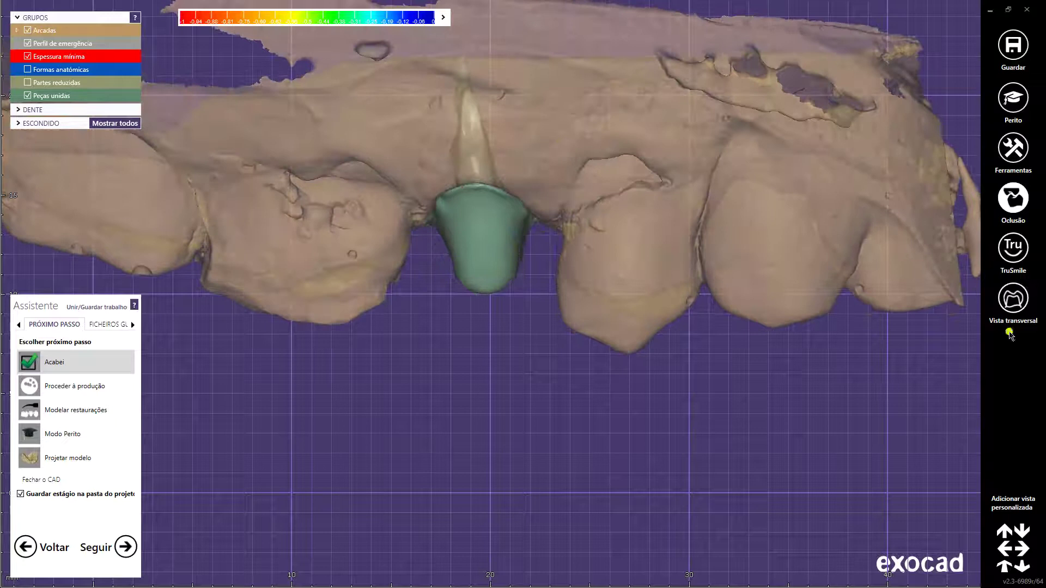
Step: Place a rotated Vista transversal cross-section cut through the inlay
left_click(1013, 299)
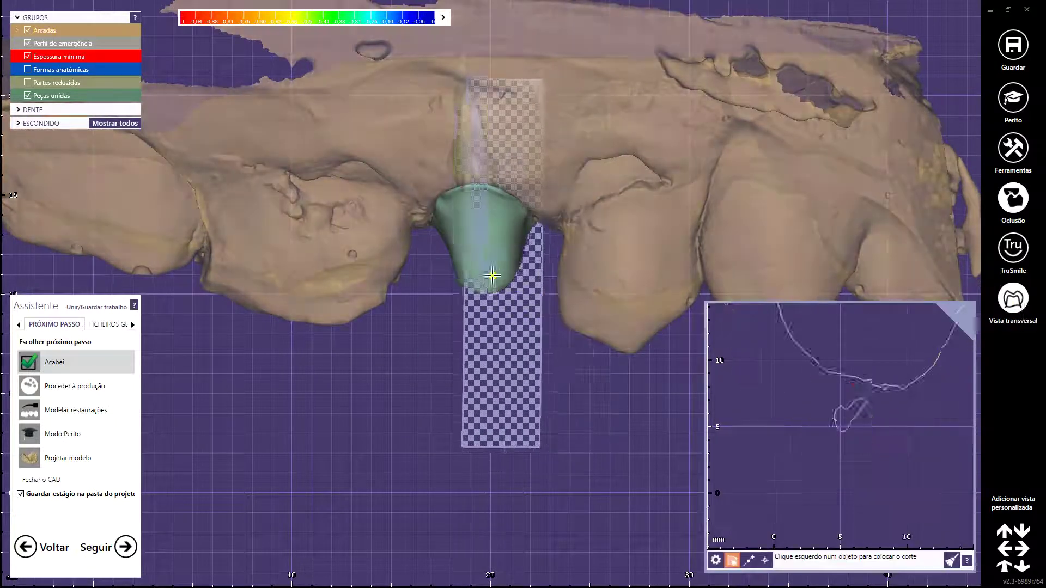
left_click(462, 238)
left_click_drag(414, 231, 464, 248)
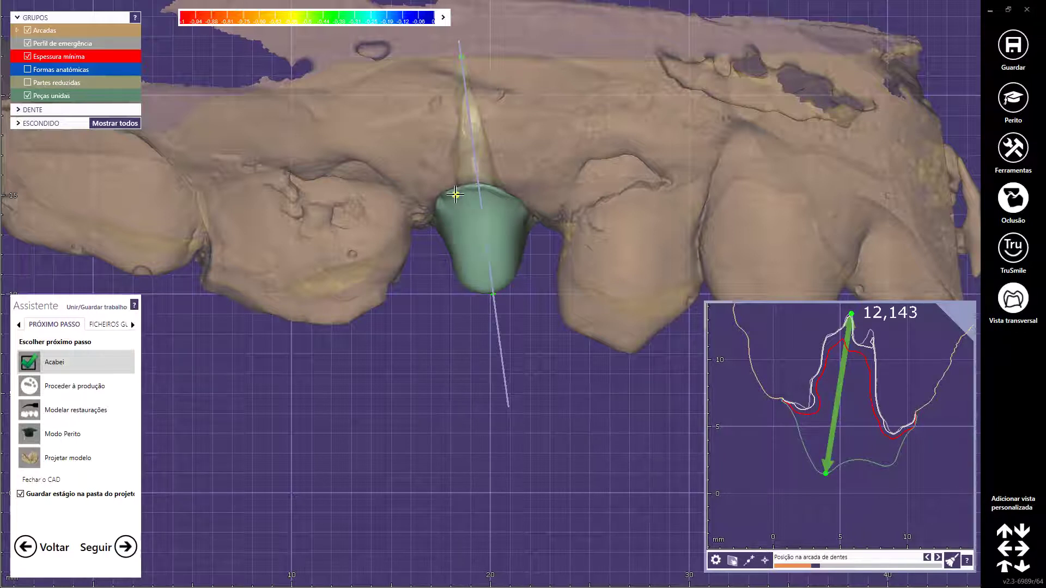
scroll(474, 229, "up", 2)
scroll(482, 256, "up", 2)
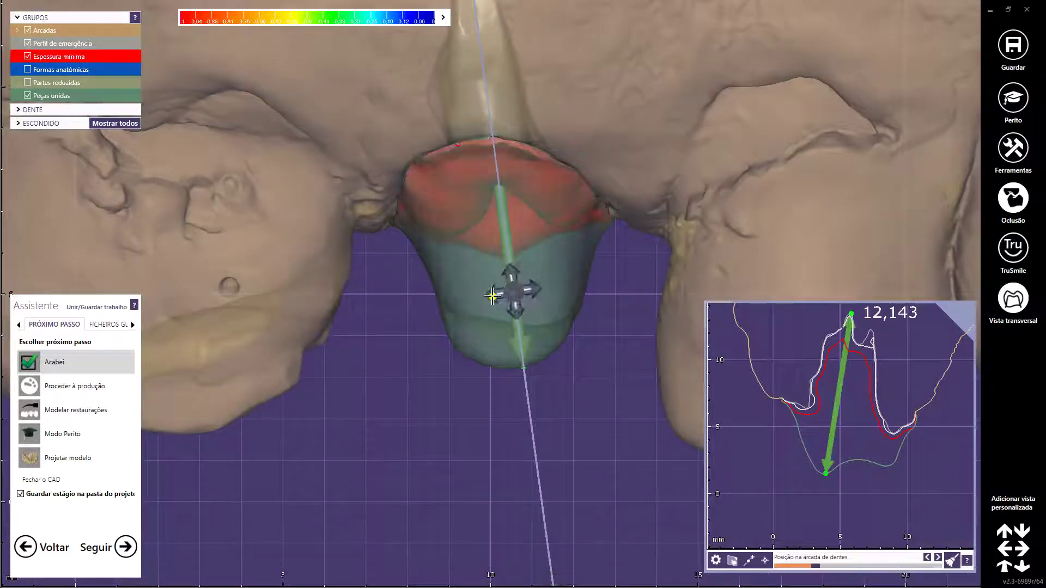
Step: Hide the arches and inspect the section side-on, measuring thickness around 12,143 and 11,971
key("ctrl+h")
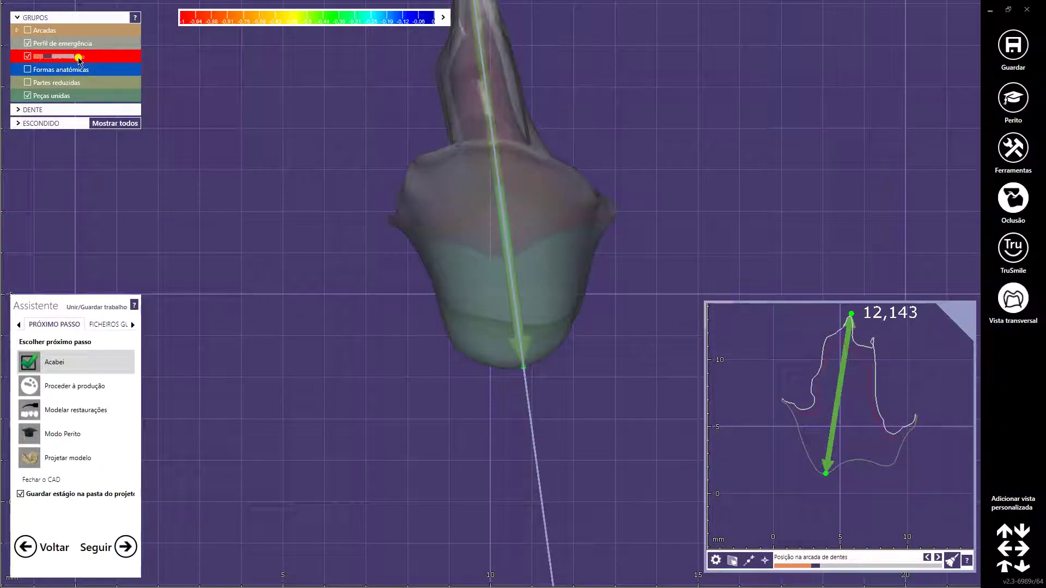
left_click(515, 104)
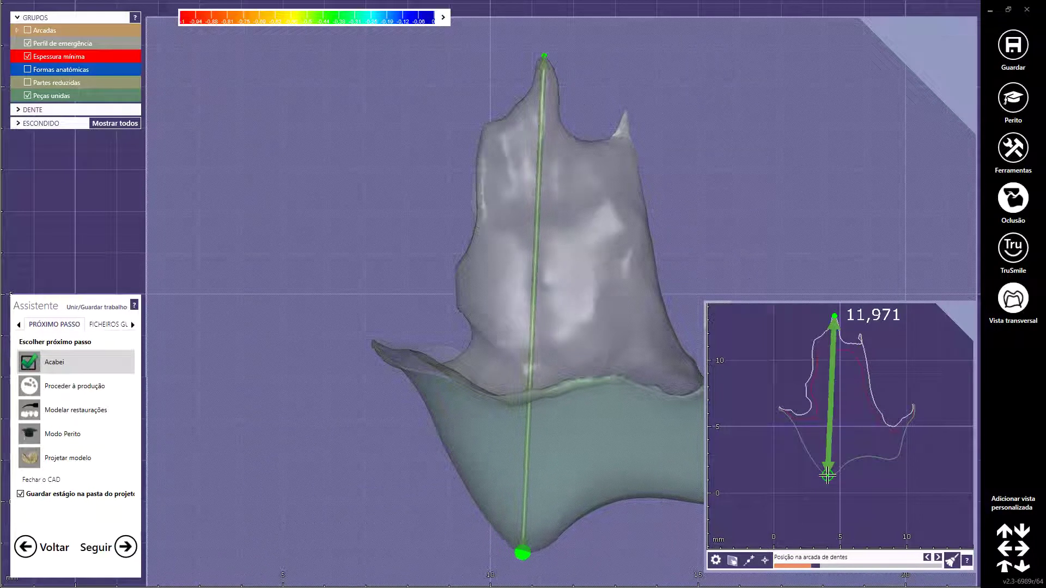
right_click_drag(643, 334, 625, 333)
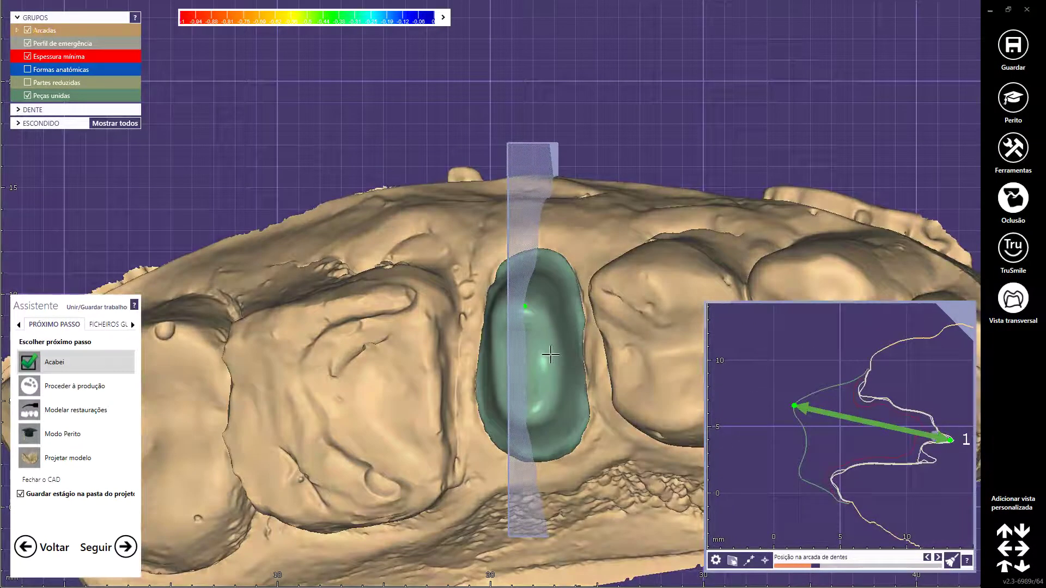
right_click(553, 357)
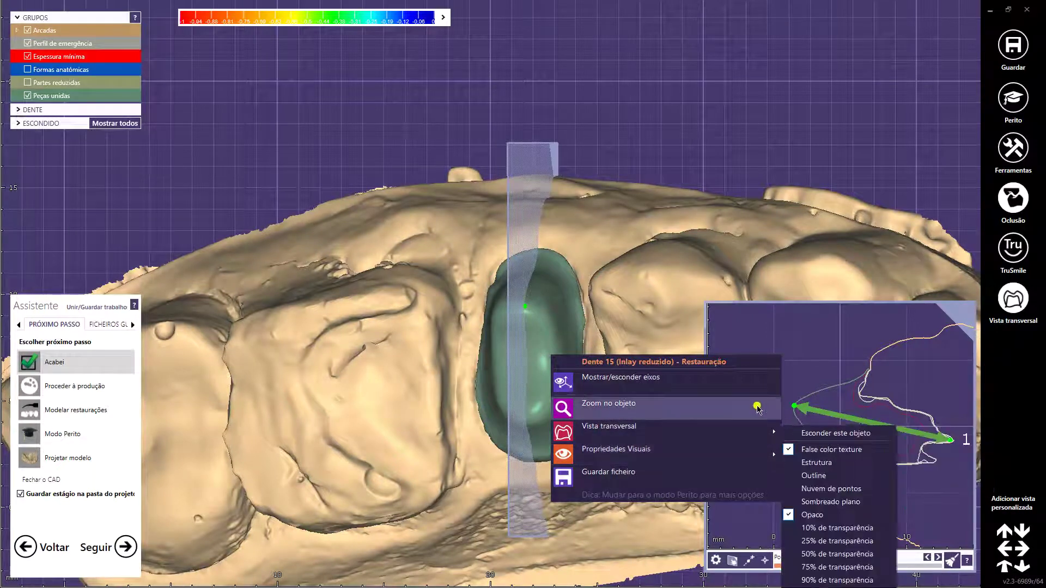
mouse_move(617, 449)
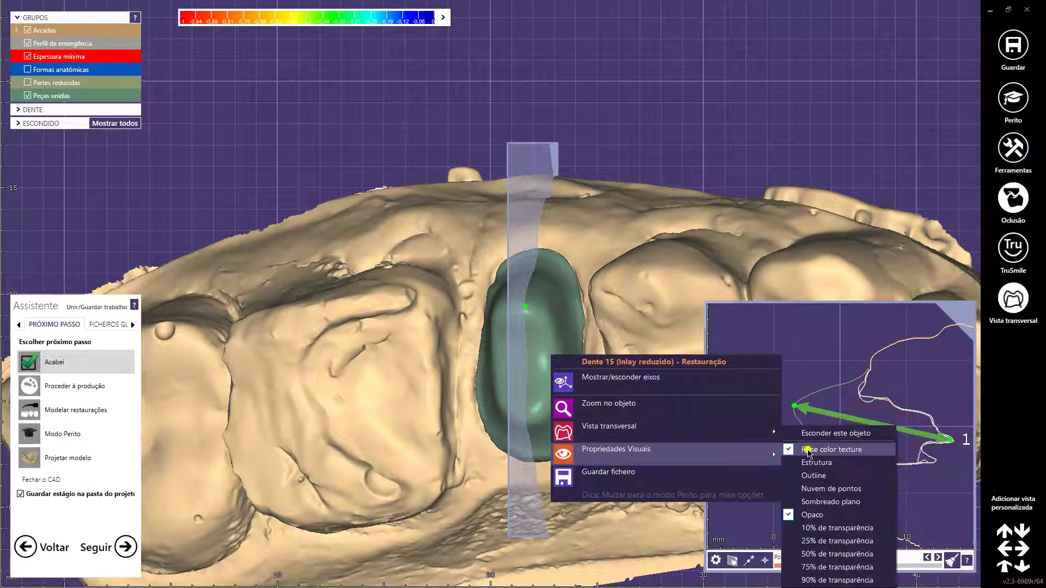
Step: Display the inlay as an Estrutura wireframe mesh and close Vista transversal
left_click(816, 462)
scroll(556, 327, "up", 5)
mouse_move(555, 327)
right_mouse_down()
mouse_move(556, 361)
mouse_move(602, 224)
right_mouse_up()
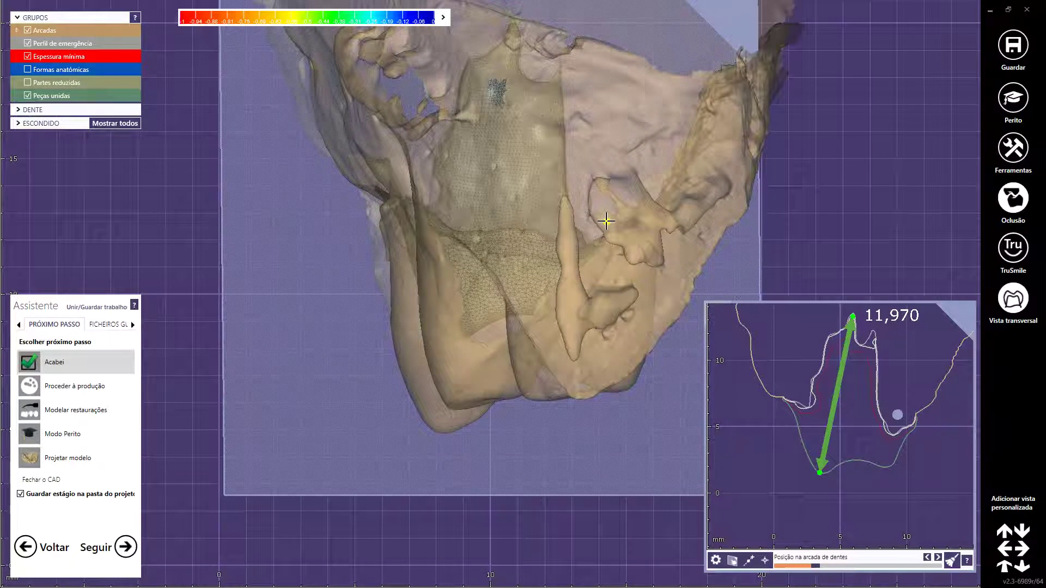
right_click_drag(572, 231, 1013, 310)
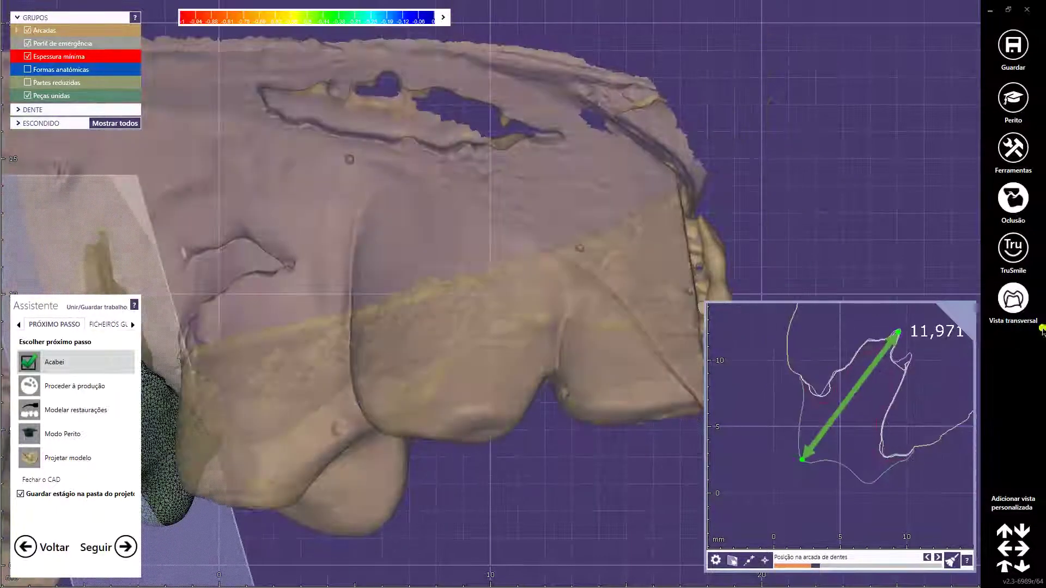
left_click(1021, 309)
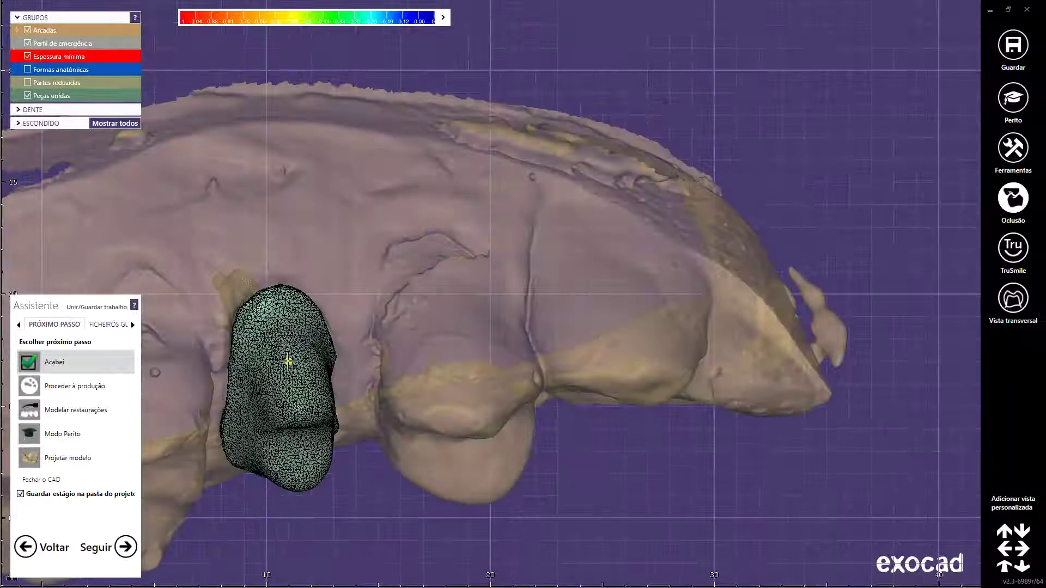